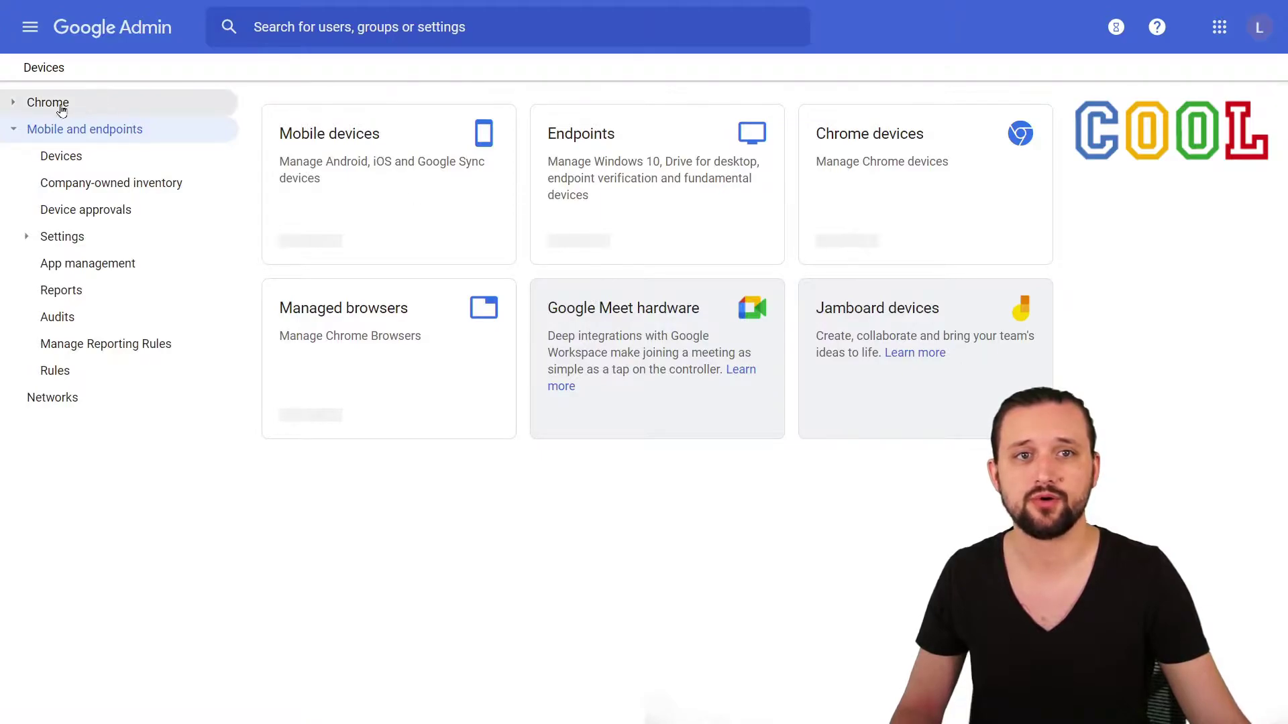
# Expand Chrome under Devices and its Apps & extensions section to show users, kiosks and guest options
pyautogui.click(60, 107)
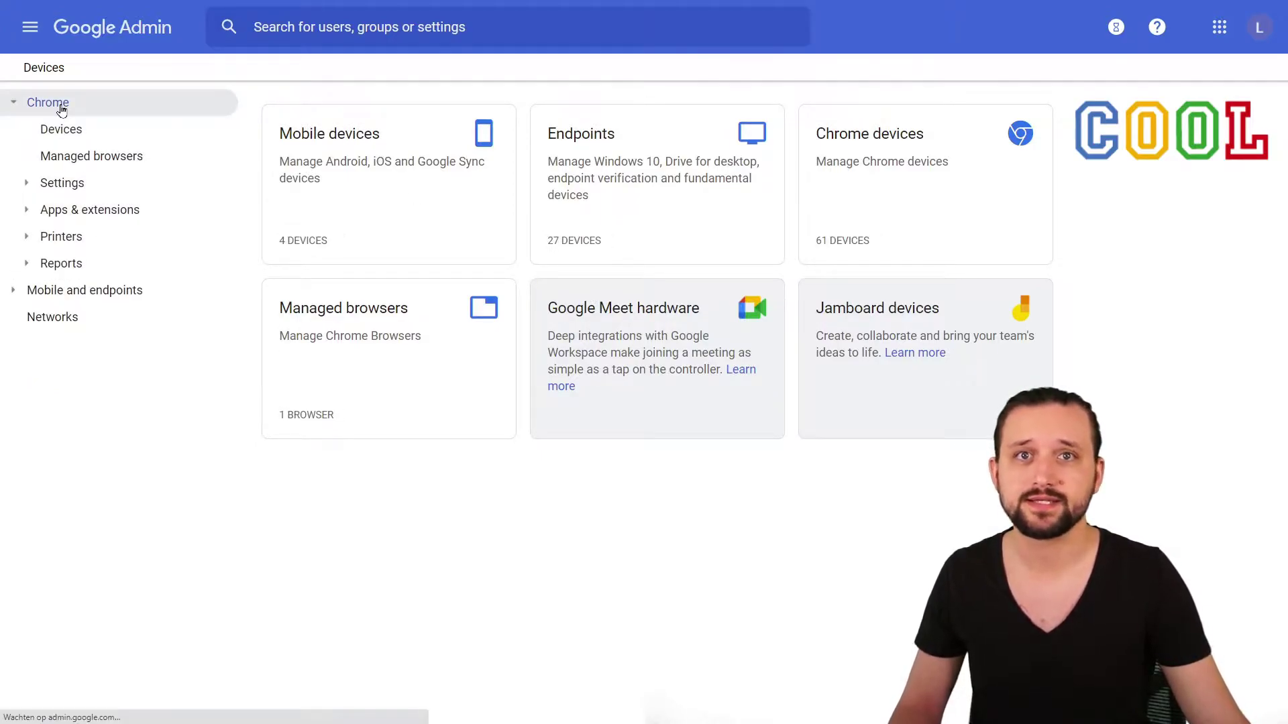
pyautogui.click(83, 214)
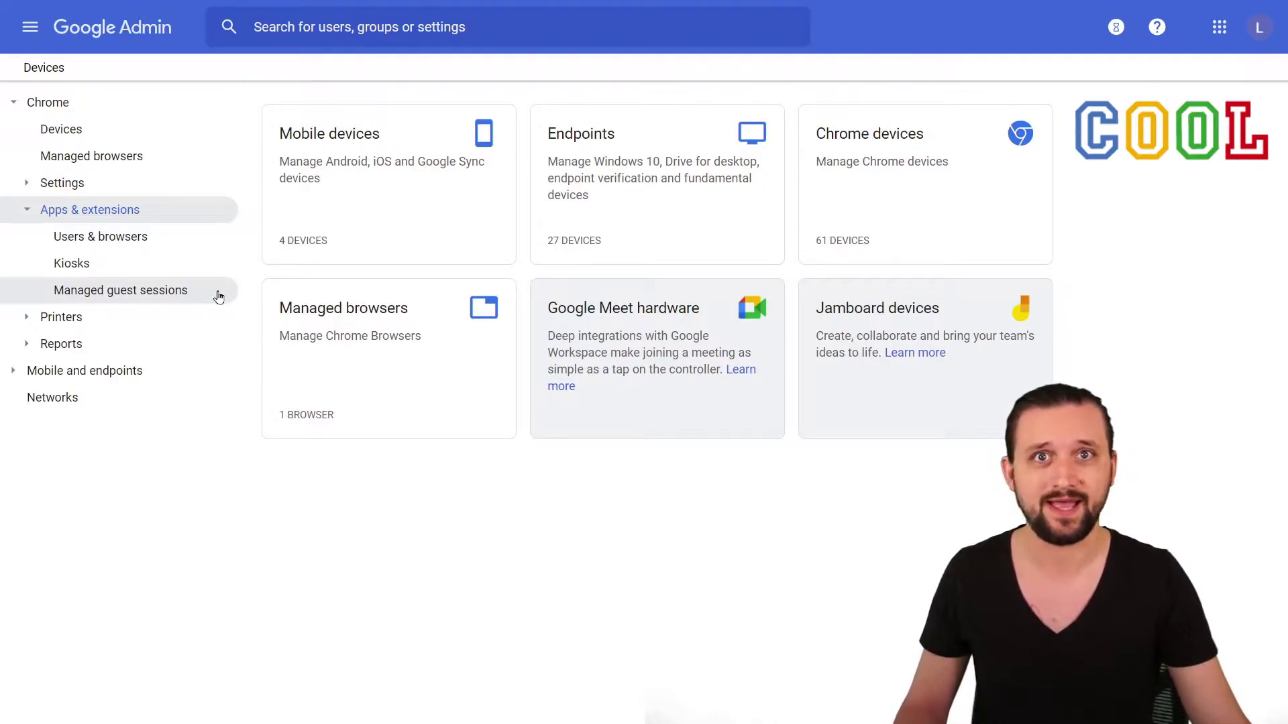
# Open the Users & browsers list of Chrome apps and extensions
pyautogui.click(132, 238)
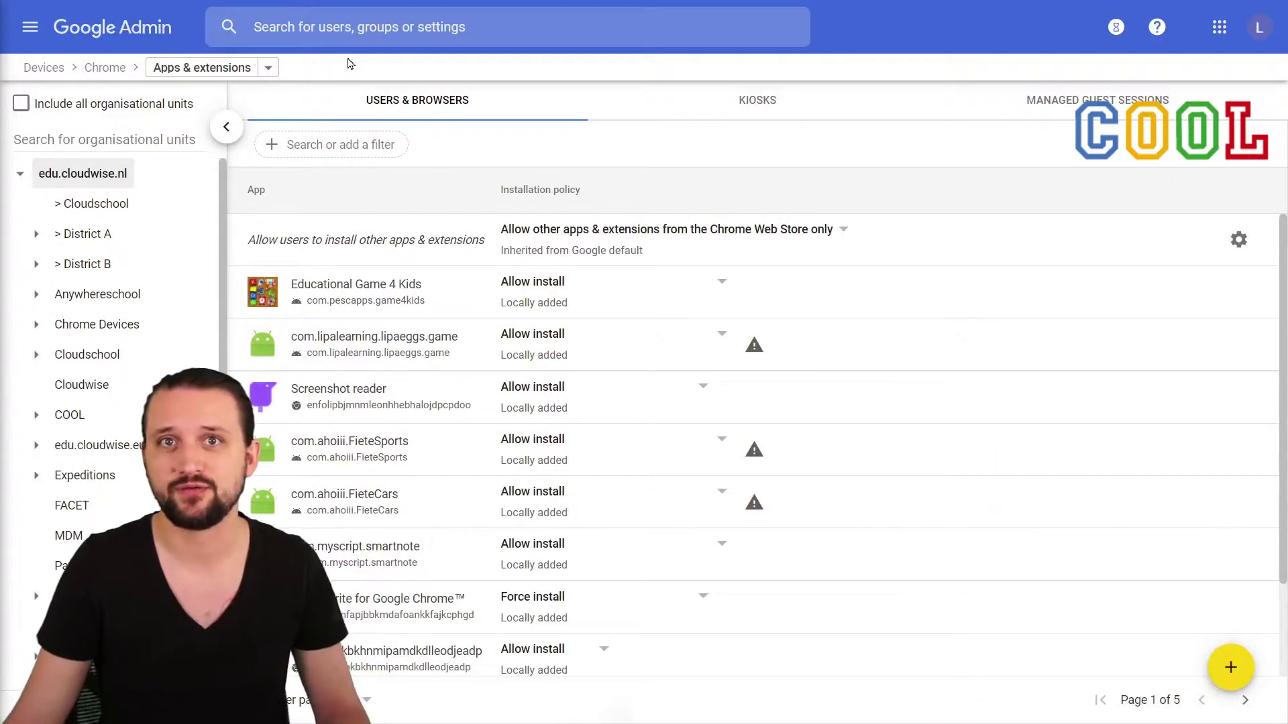
pyautogui.moveTo(1232, 674)
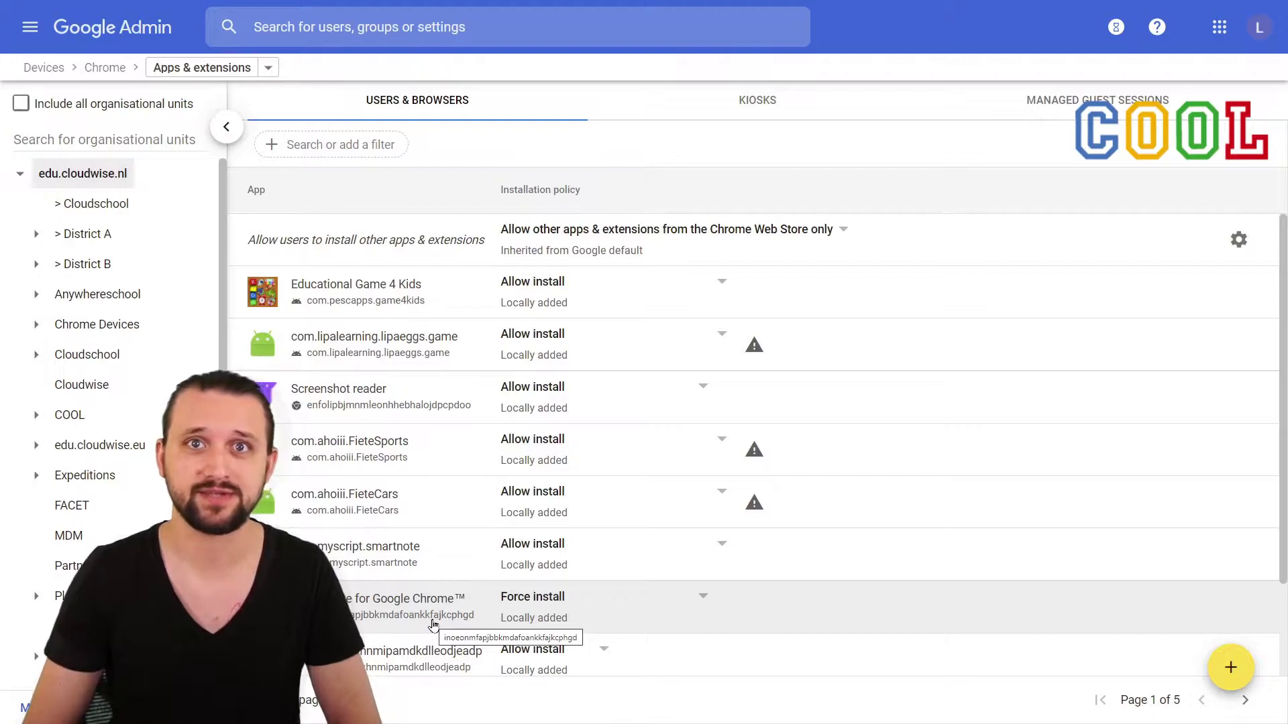
pyautogui.moveTo(1252, 668)
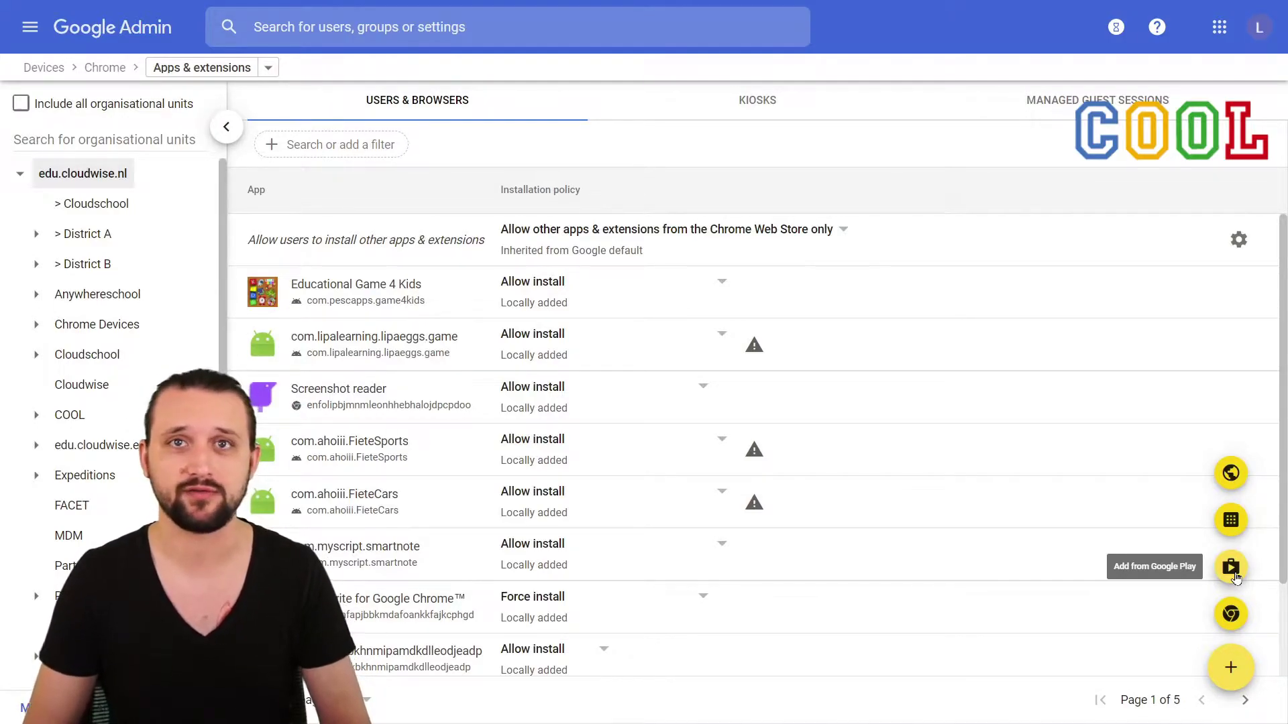
# Start adding an extension from the Chrome Web Store and open its category dropdown
pyautogui.click(1230, 614)
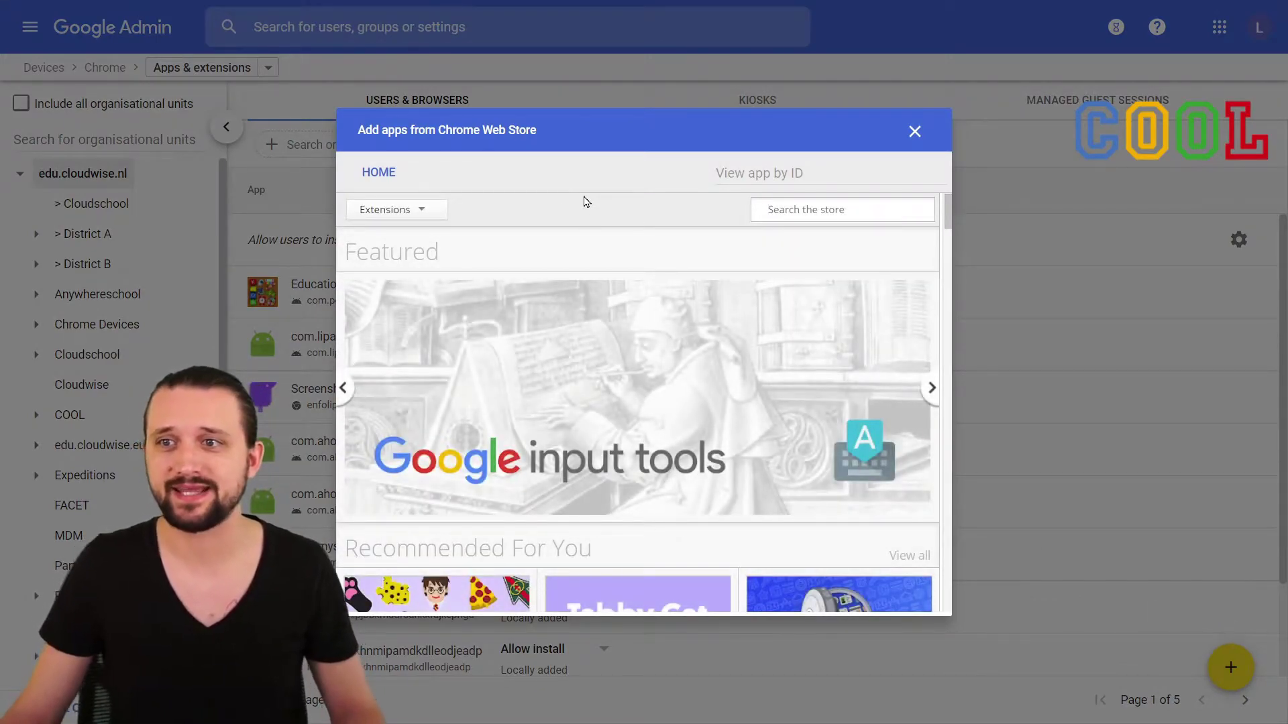
pyautogui.click(416, 212)
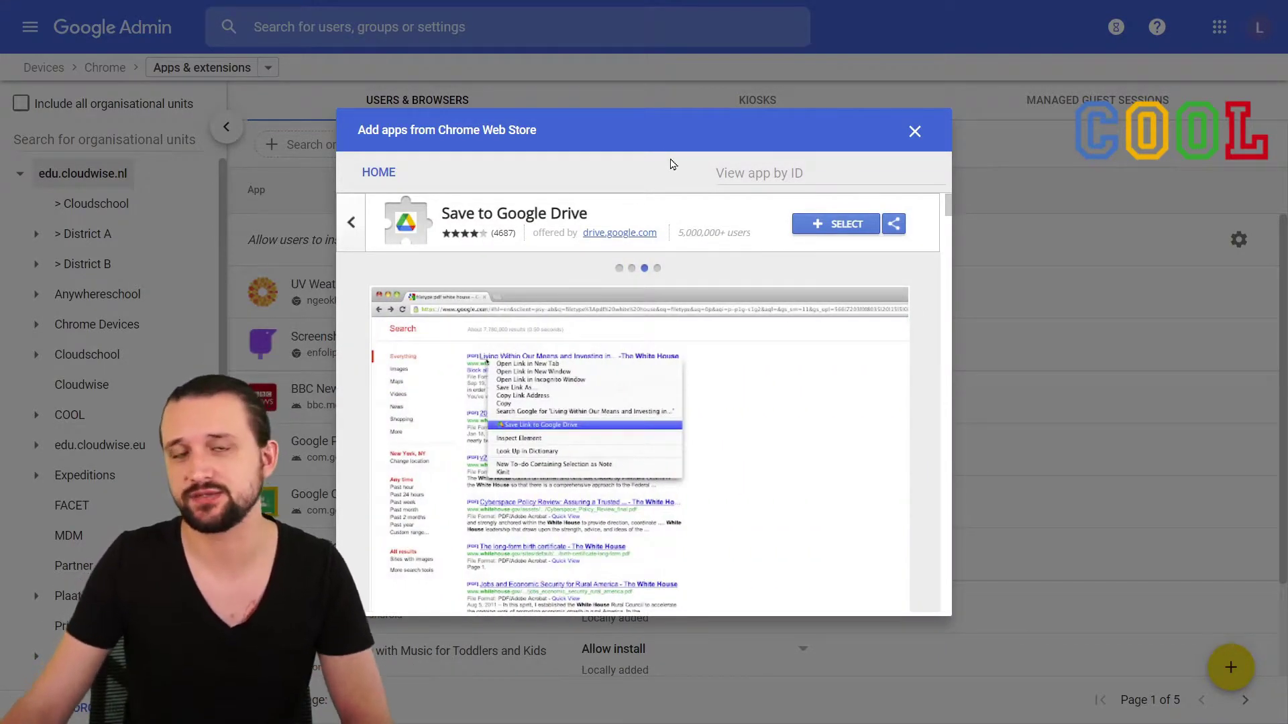
# Select Save to Google Drive so it joins the apps list with Allow install
pyautogui.click(854, 232)
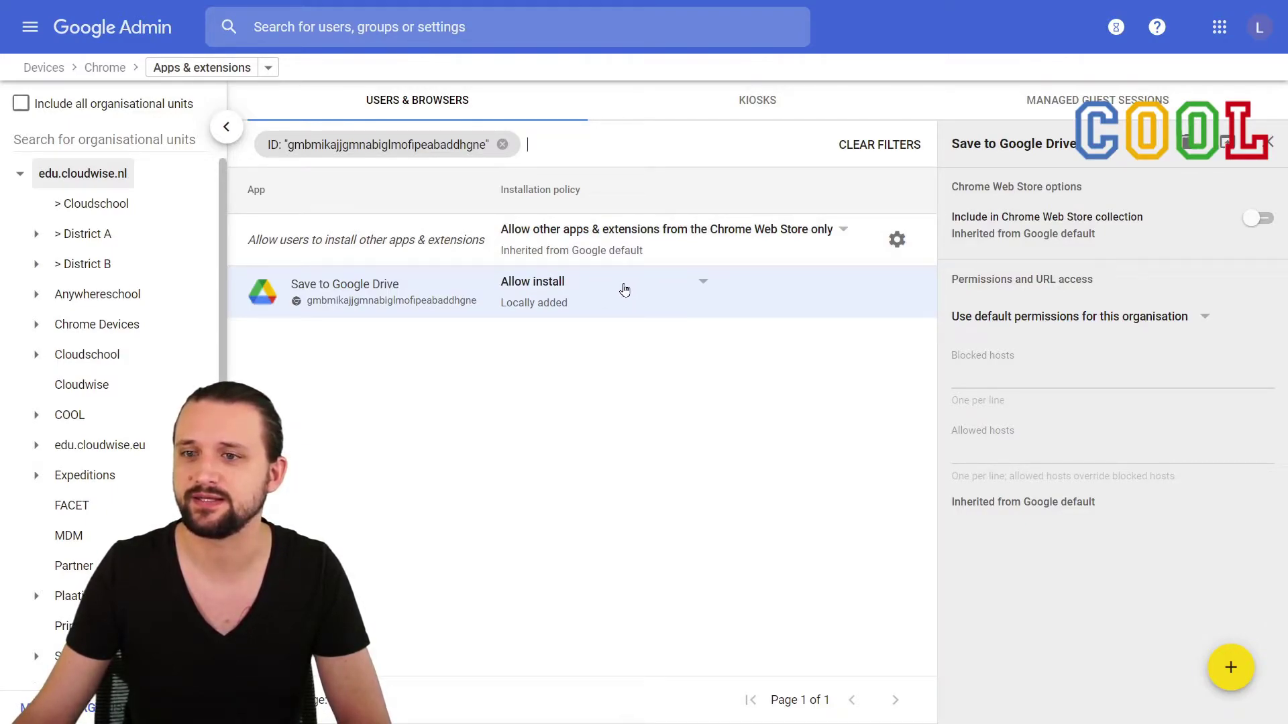
# Choose the Cloudwise organisational unit for the Save to Google Drive policy
pyautogui.click(106, 383)
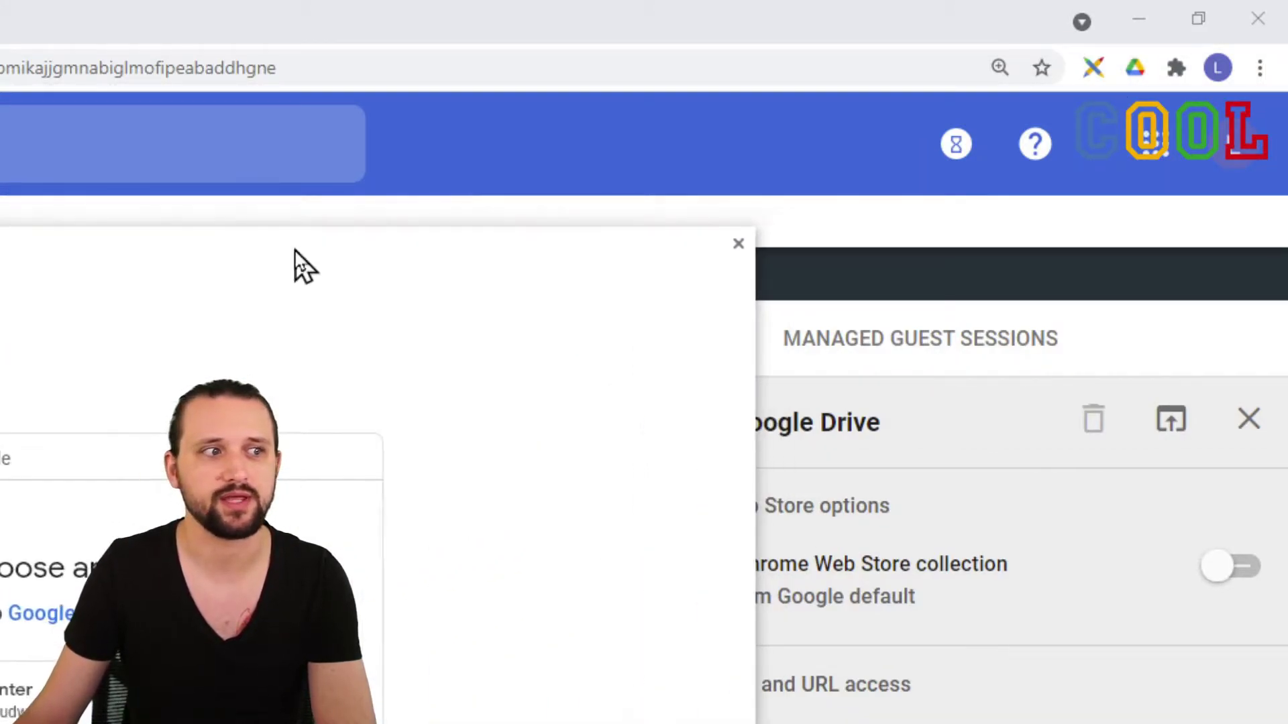
# Move the Google sign-in window into view, pick the account, and scroll the apps list
pyautogui.moveTo(691, 221); pyautogui.dragTo(906, 40)
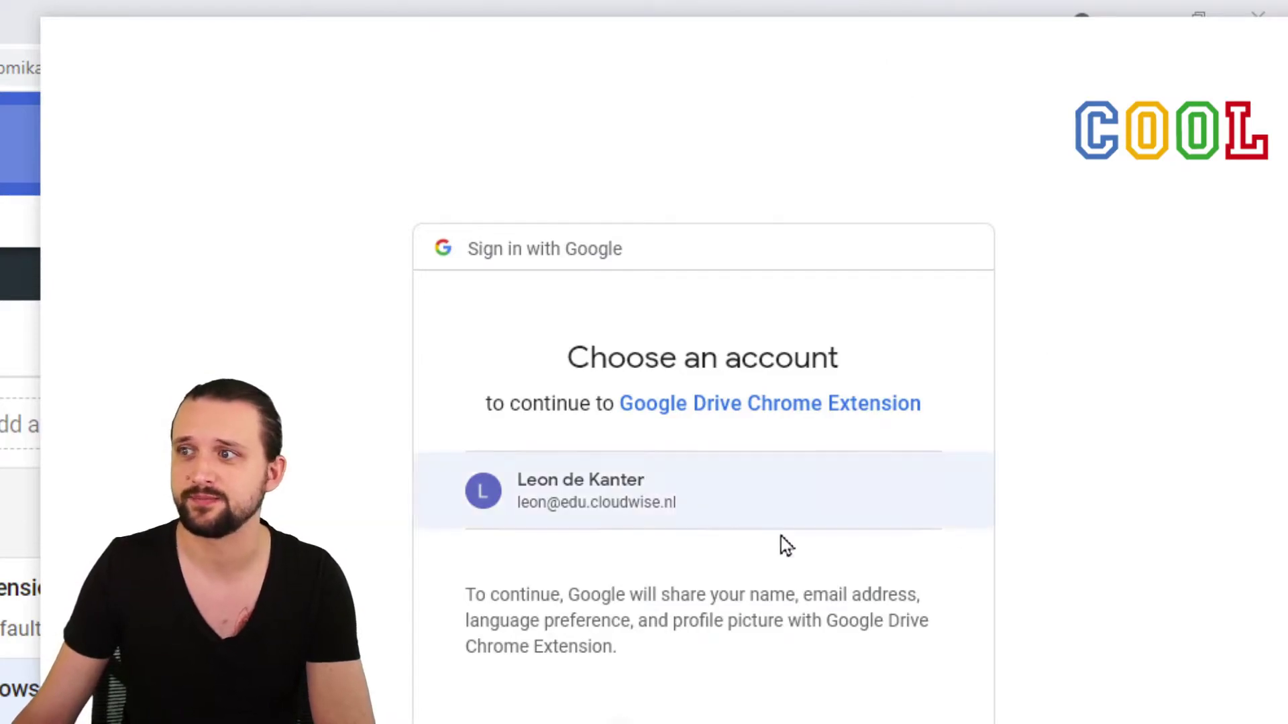
pyautogui.click(751, 501)
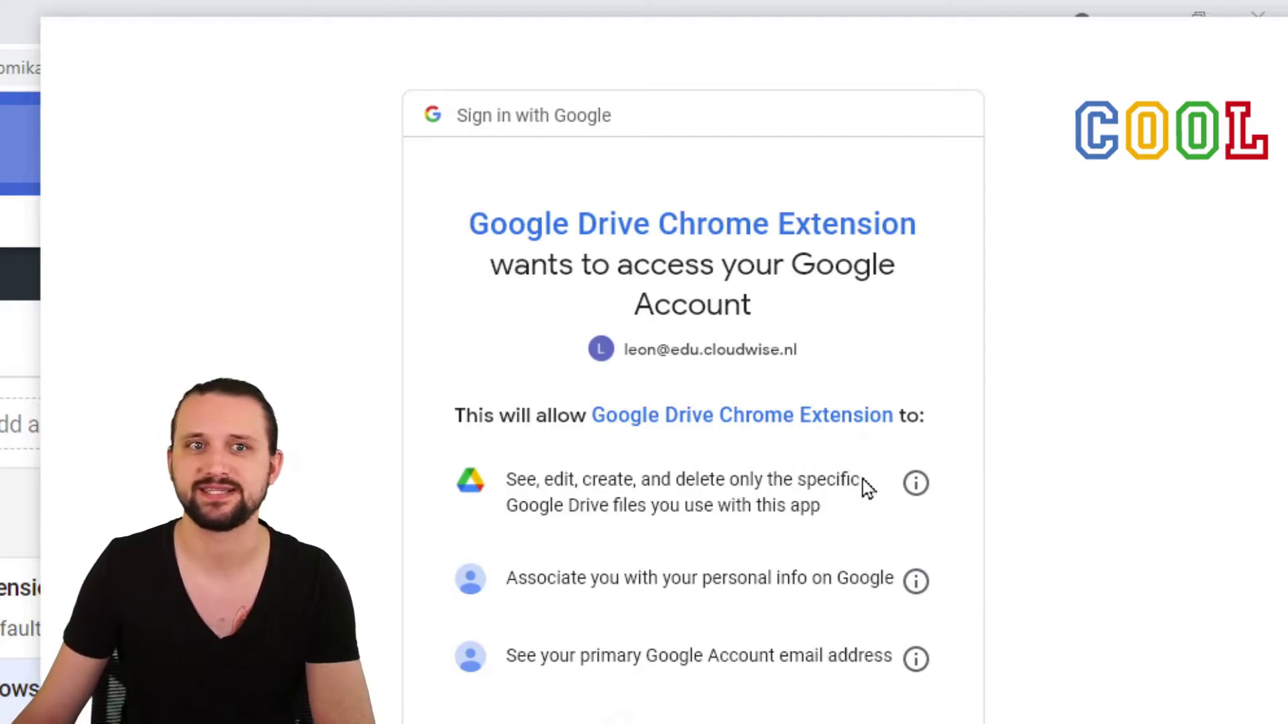
pyautogui.scroll(-2, 865, 482)
pyautogui.scroll(-1, 870, 486)
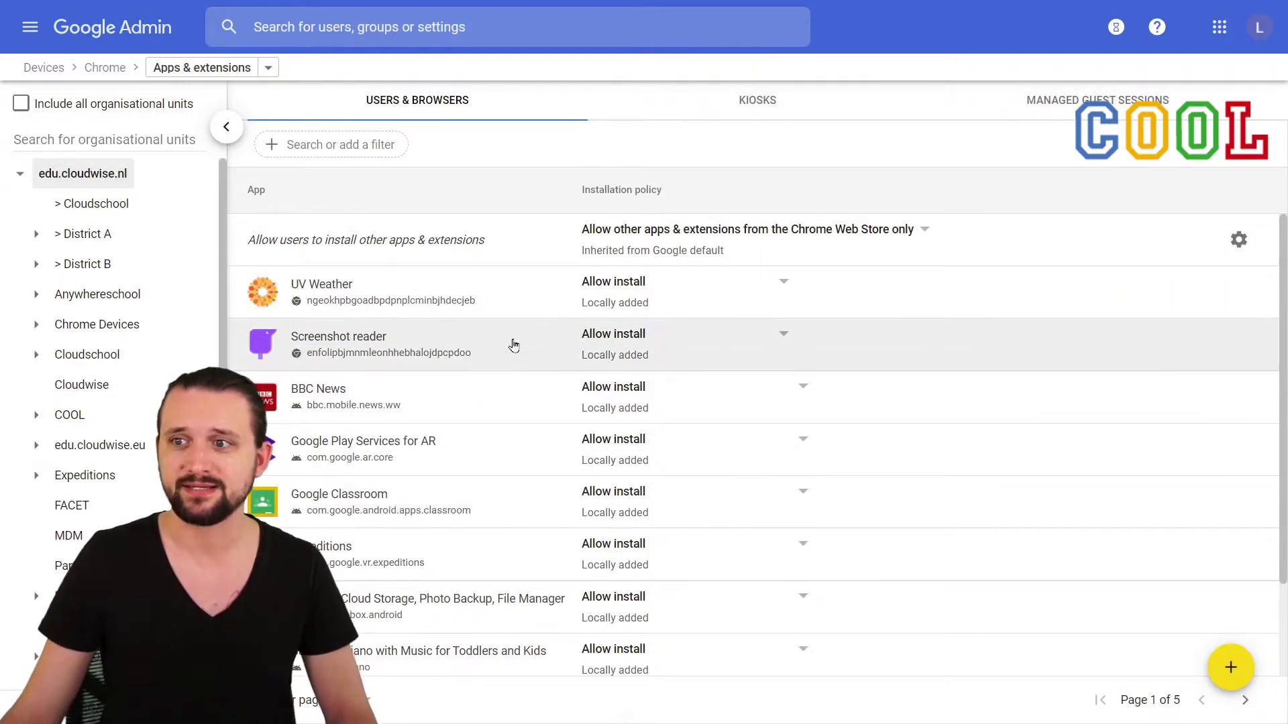
# Open UV Weather's settings, switch its permissions to a custom blocked set, then close the panel
pyautogui.click(499, 301)
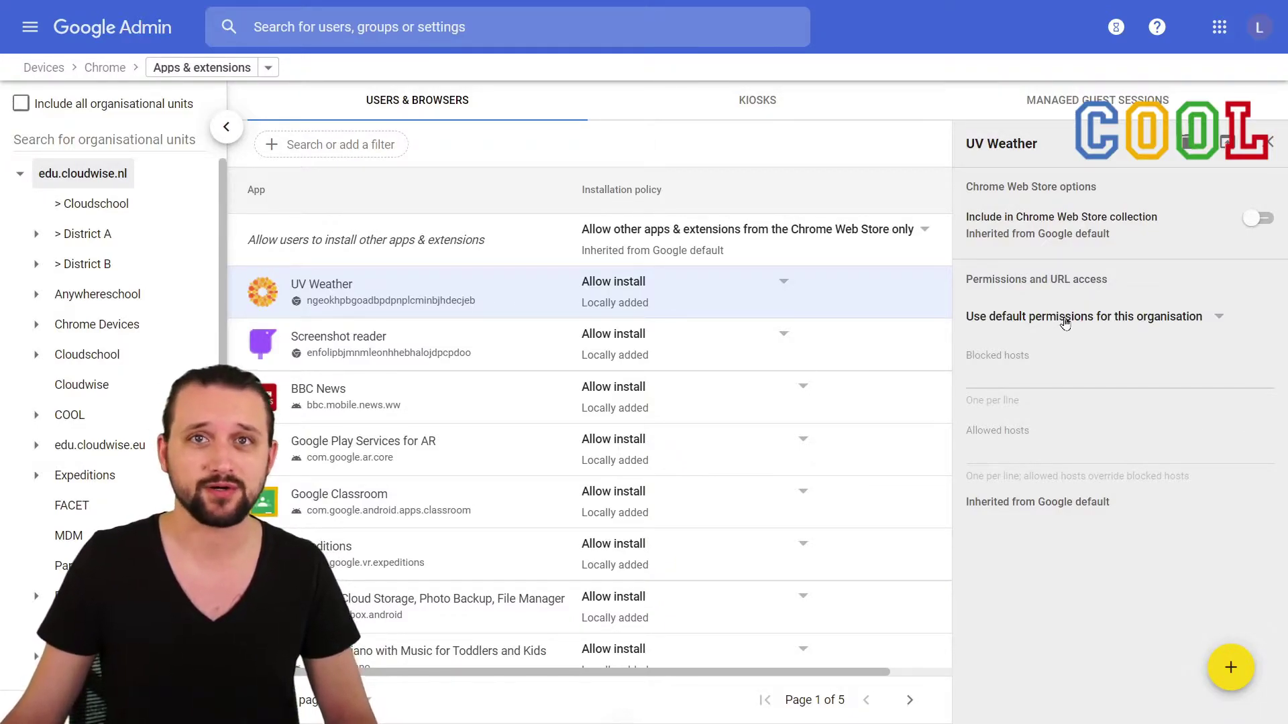
pyautogui.click(1065, 324)
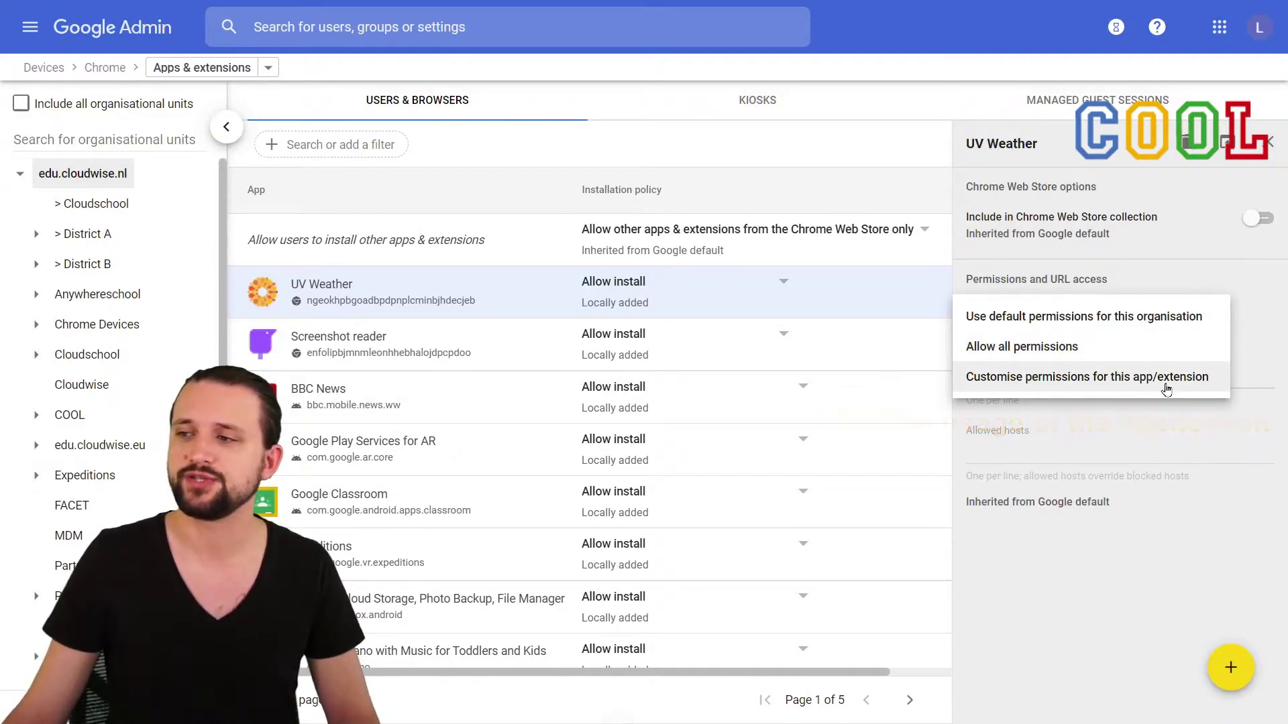
pyautogui.click(1197, 381)
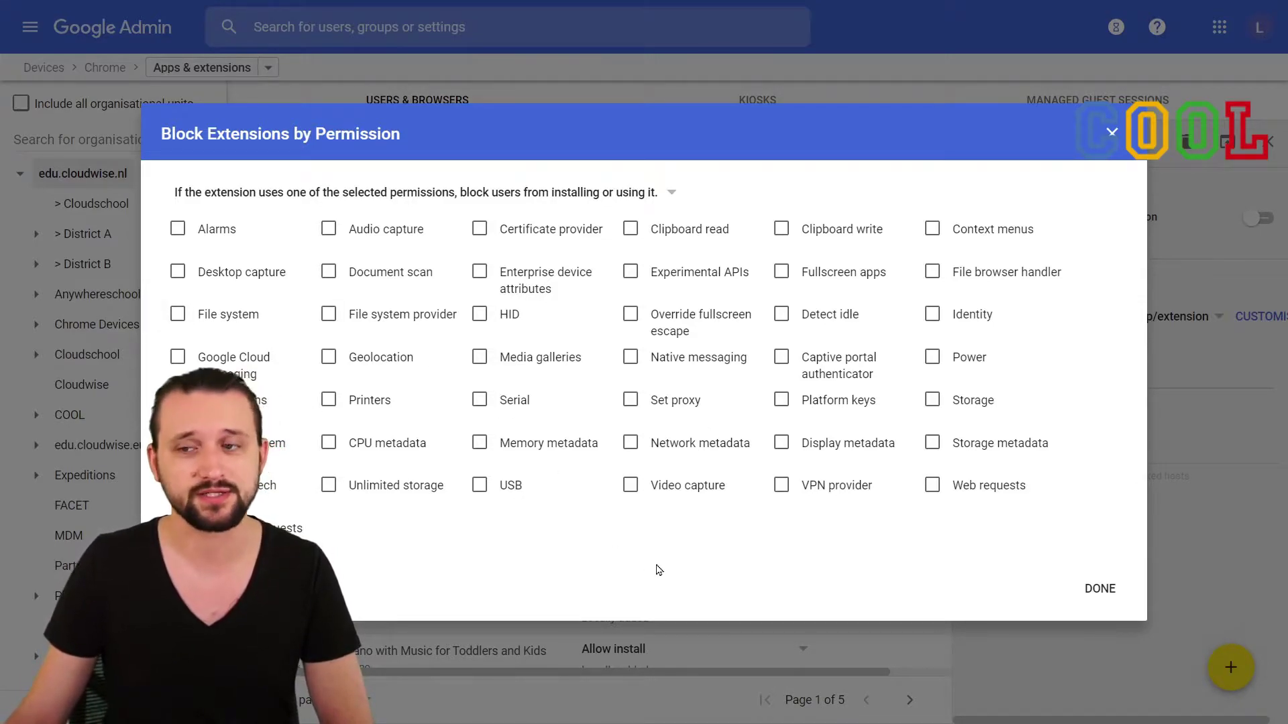
pyautogui.click(1098, 588)
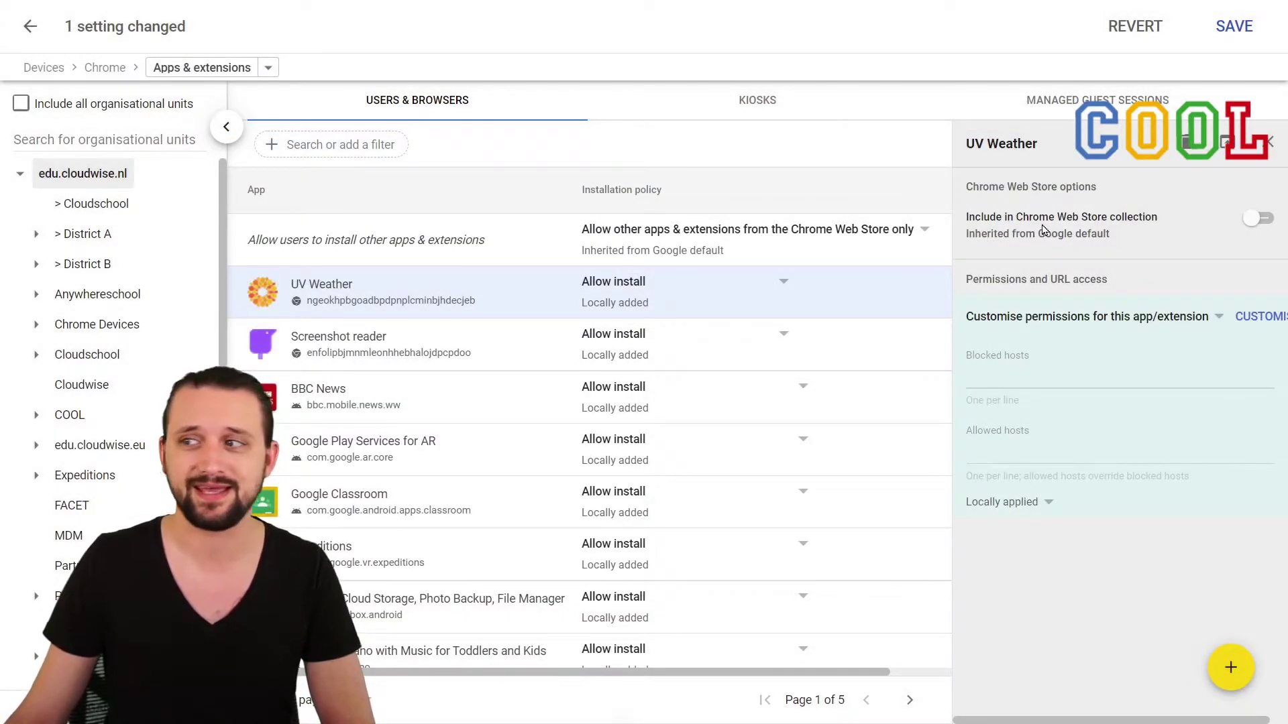
pyautogui.click(1270, 144)
# Revert the unsaved change and scroll through the Additional settings for apps and extensions
pyautogui.click(1140, 30)
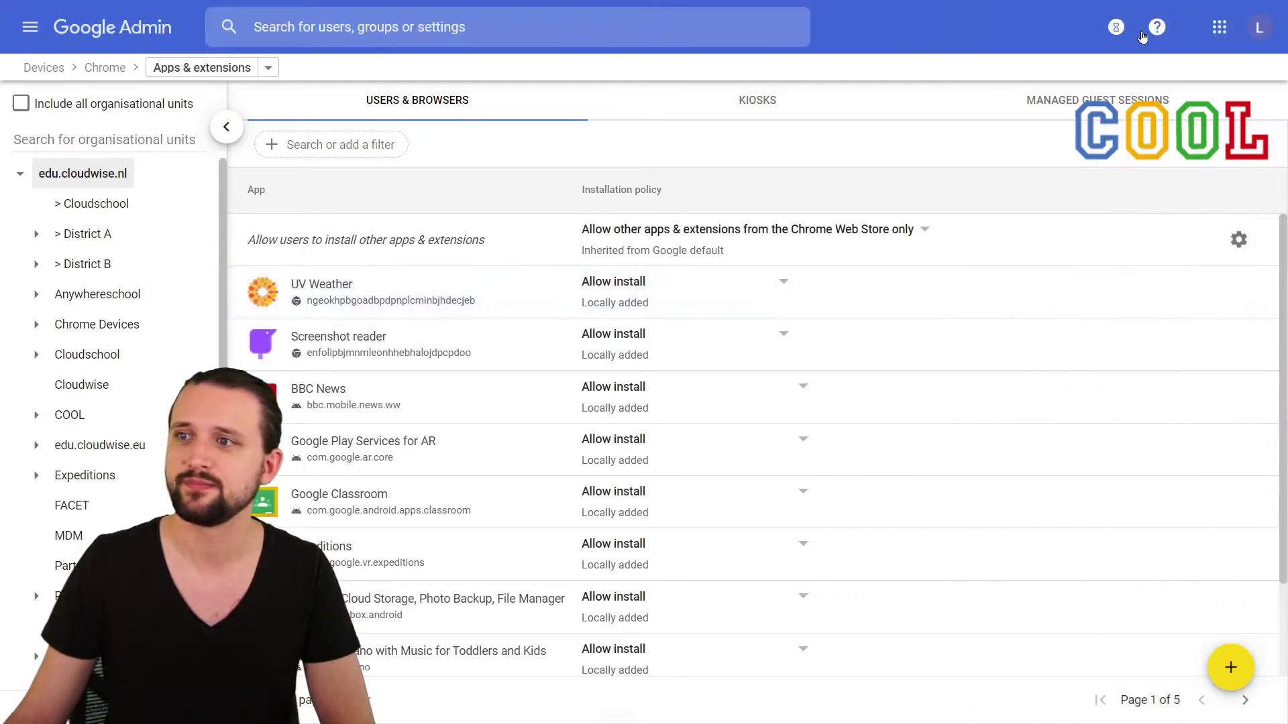
pyautogui.click(1239, 241)
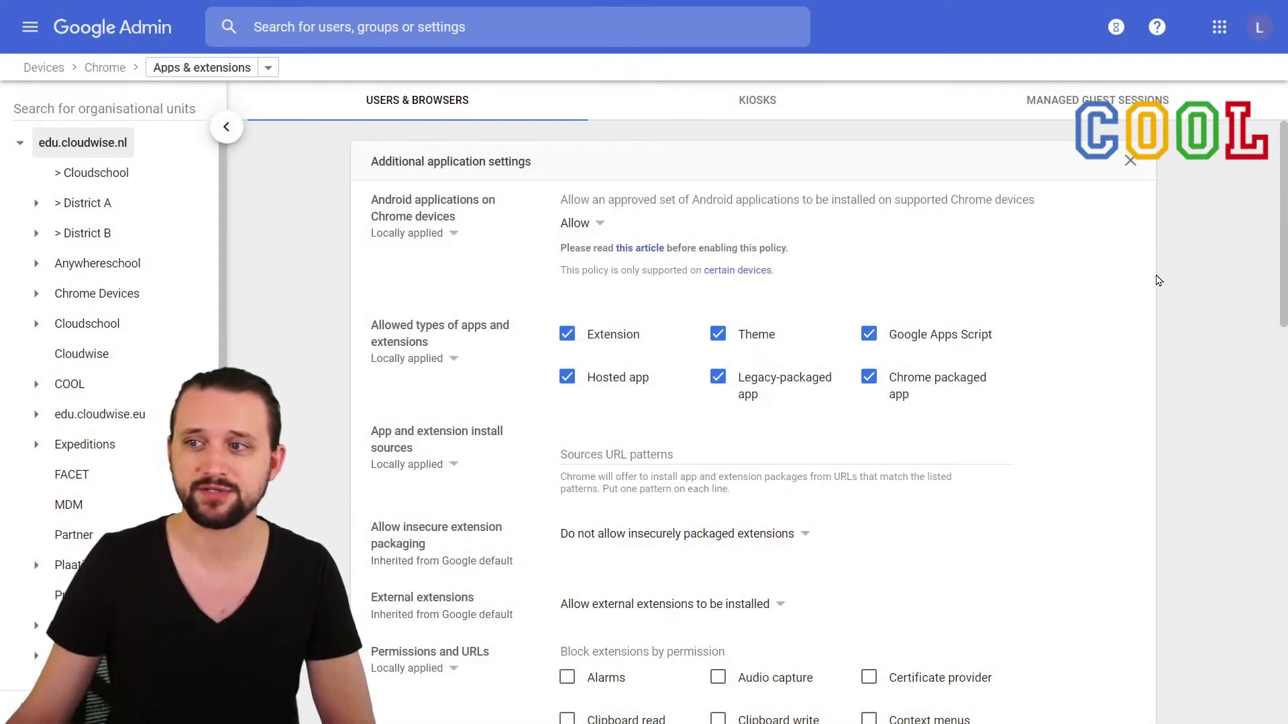
pyautogui.scroll(-1, 1159, 280)
pyautogui.scroll(1, 1159, 281)
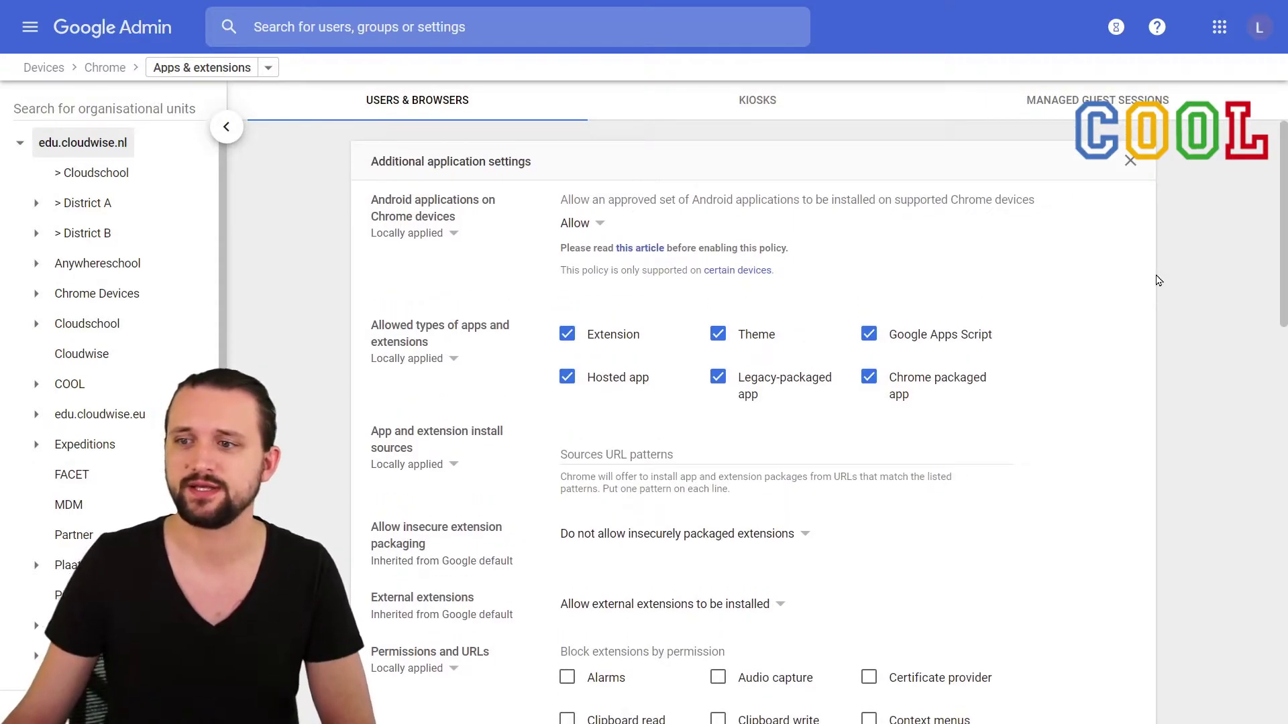
pyautogui.scroll(-1, 1159, 280)
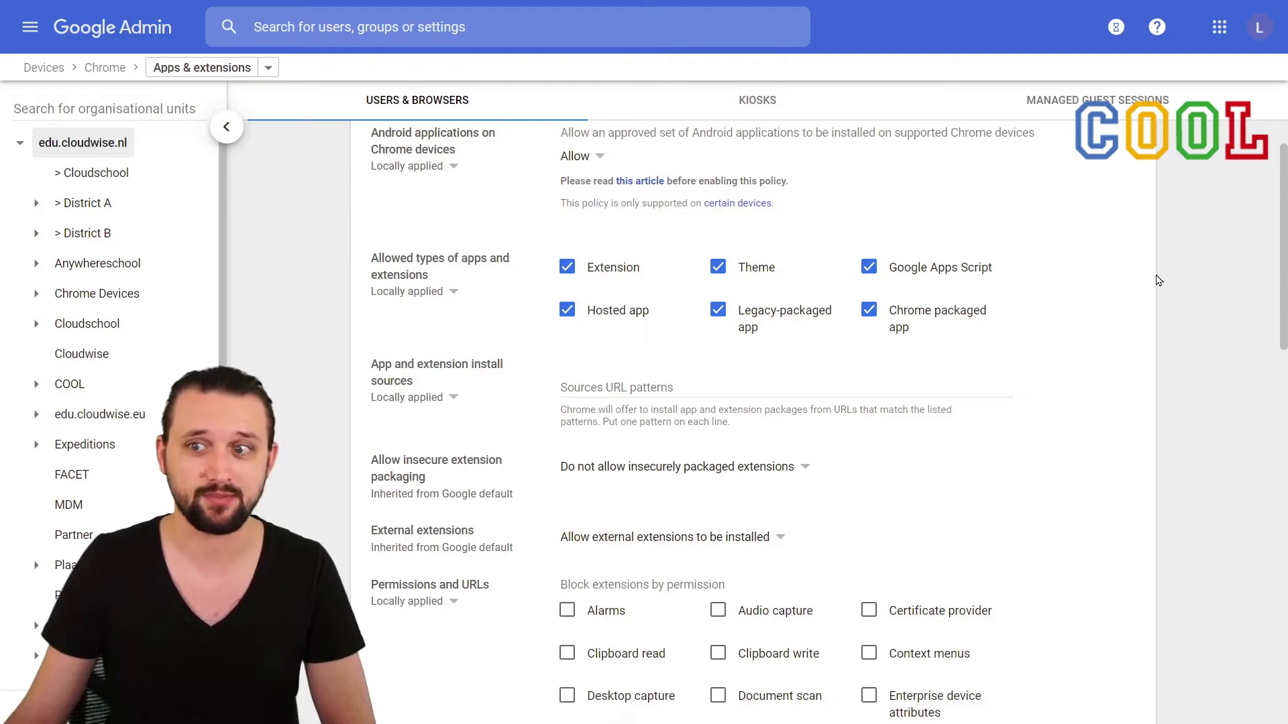
pyautogui.scroll(-4, 1158, 280)
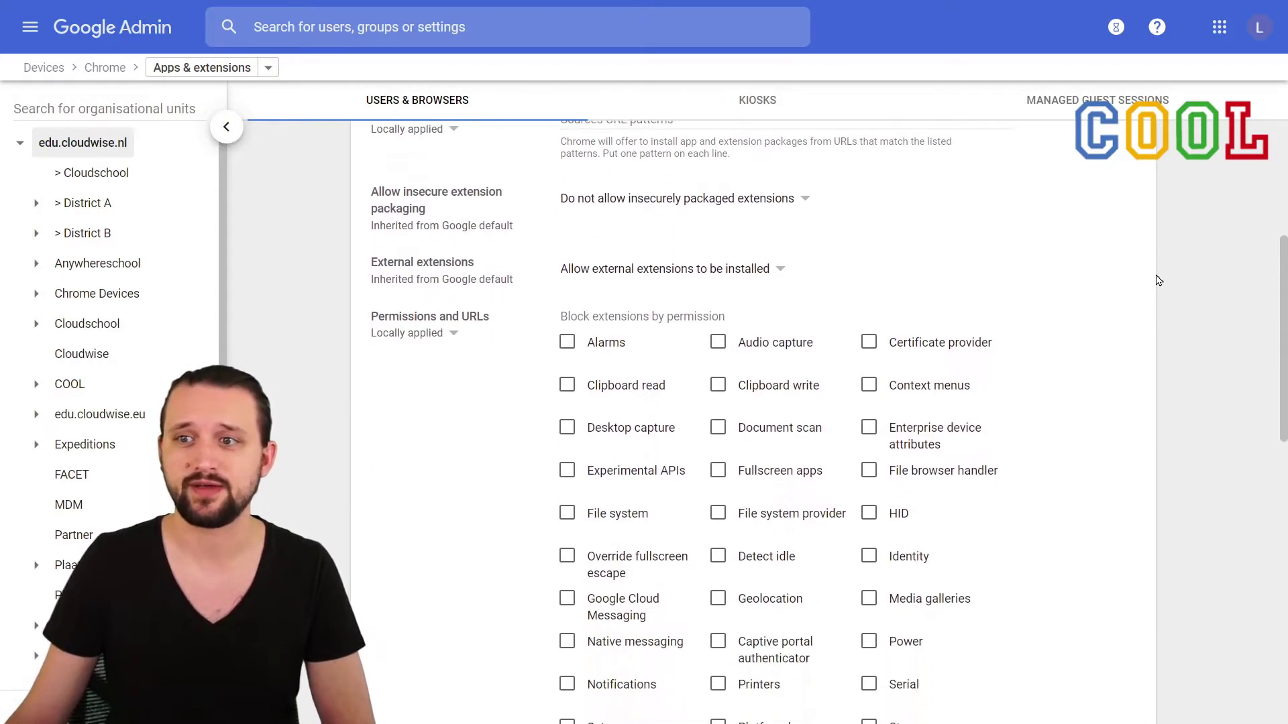
pyautogui.scroll(-3, 1159, 280)
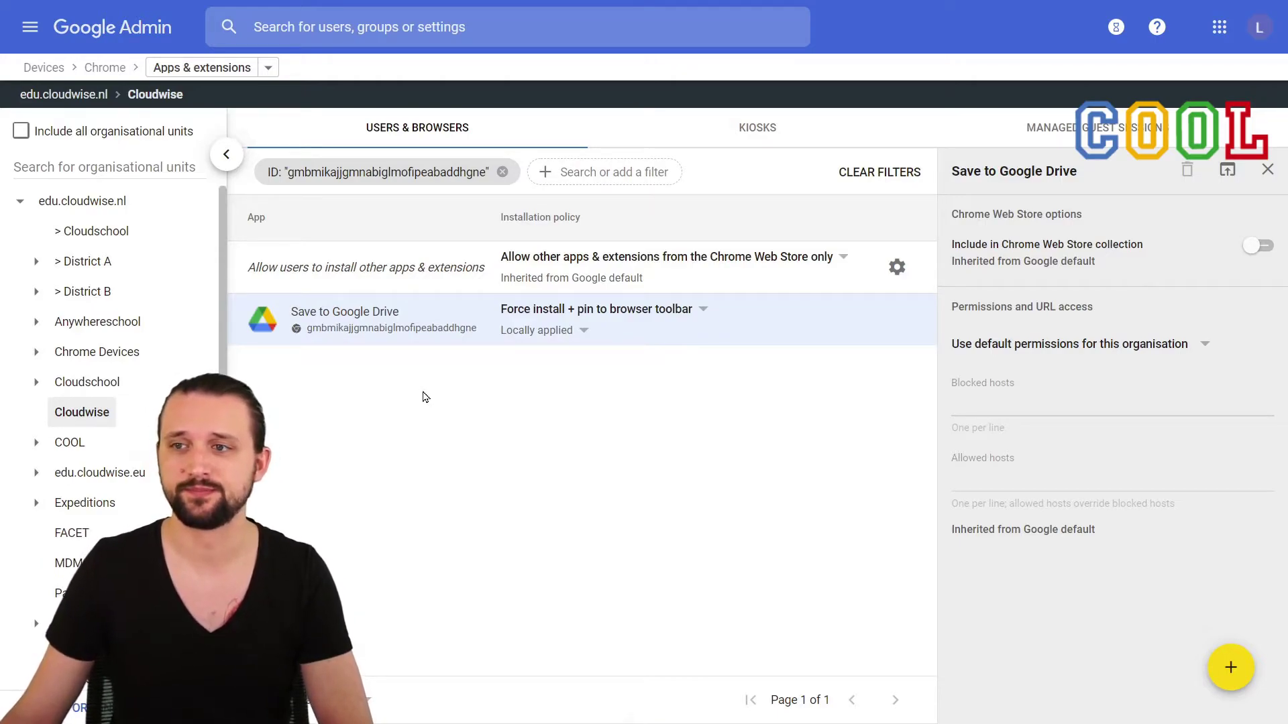
pyautogui.click(611, 313)
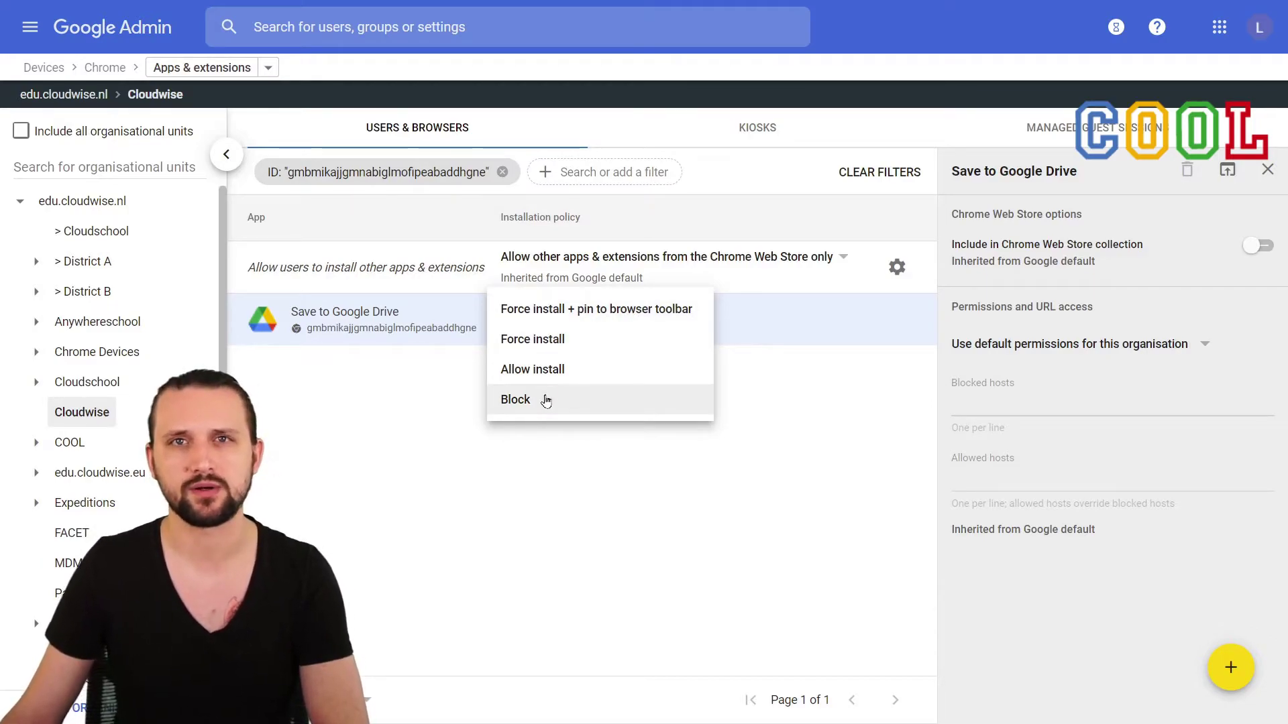
pyautogui.click(461, 396)
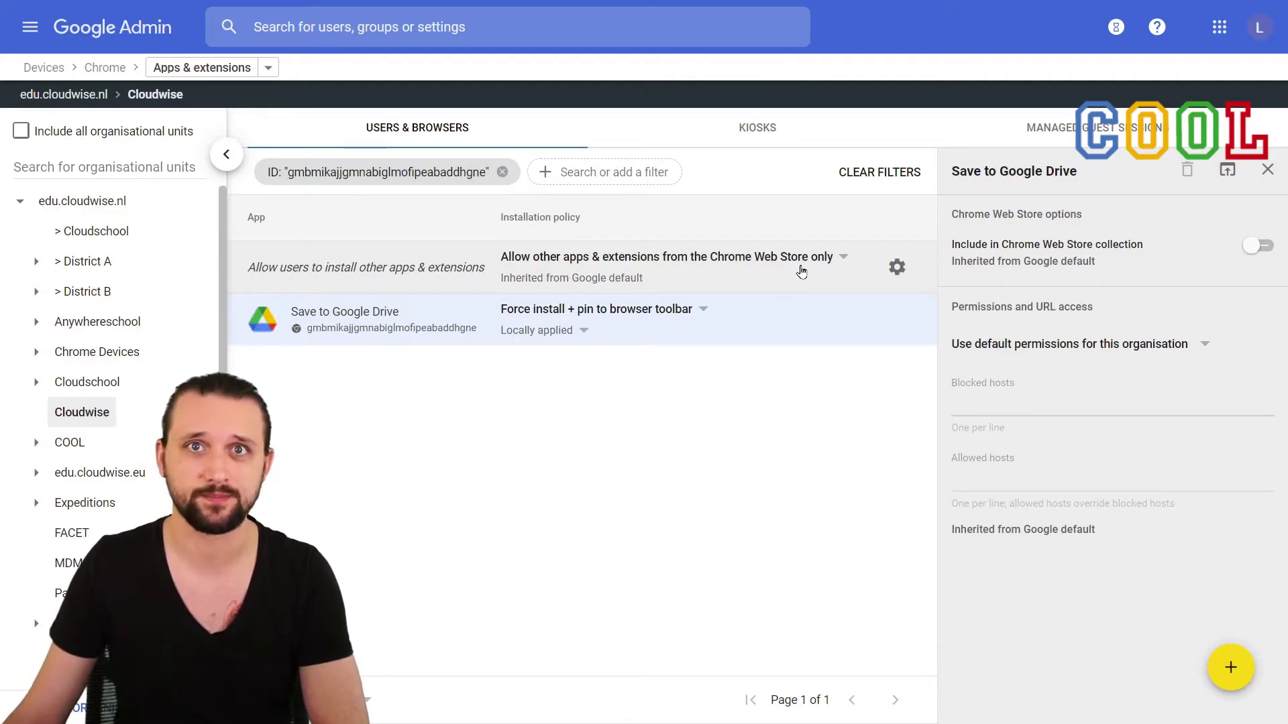
pyautogui.click(585, 315)
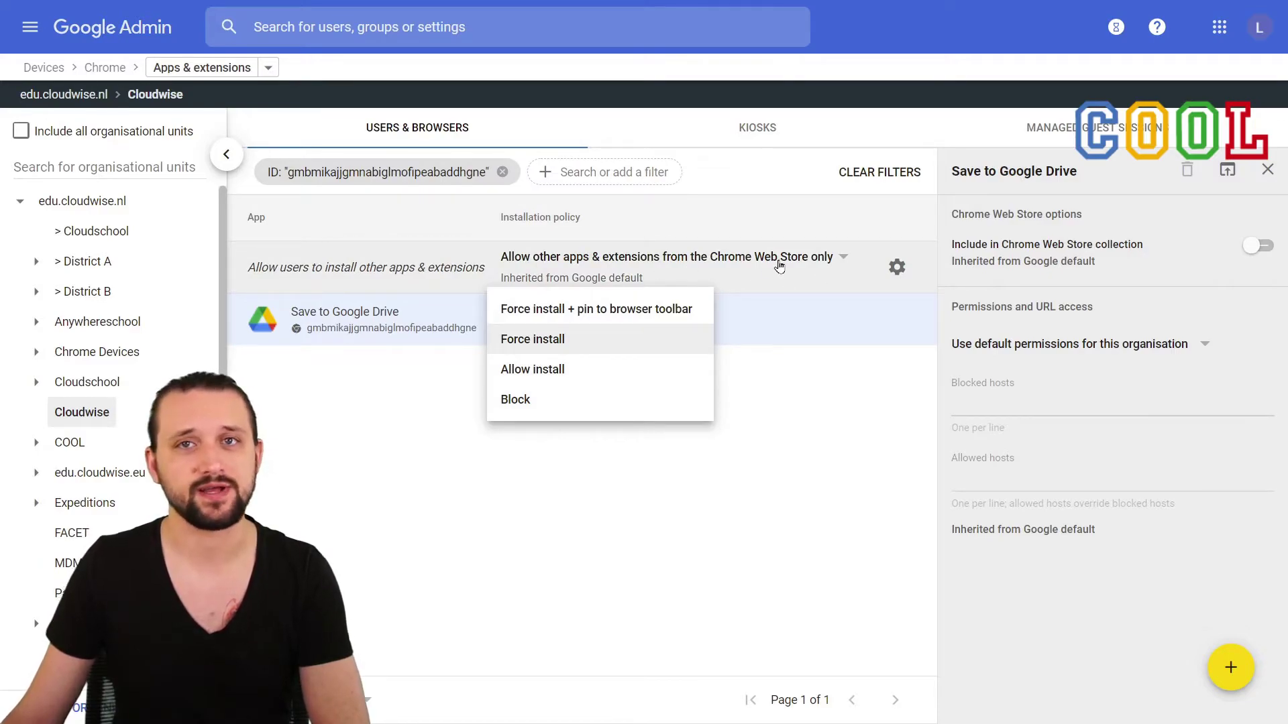
pyautogui.click(786, 385)
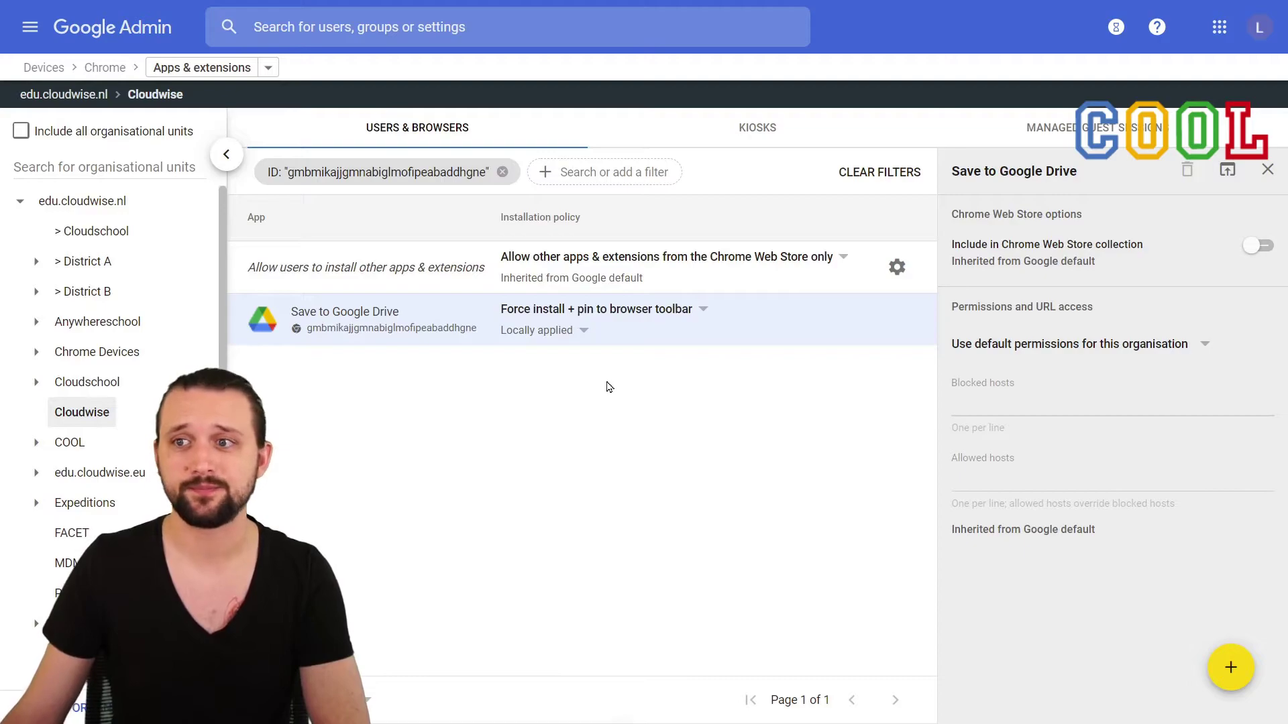
pyautogui.click(647, 255)
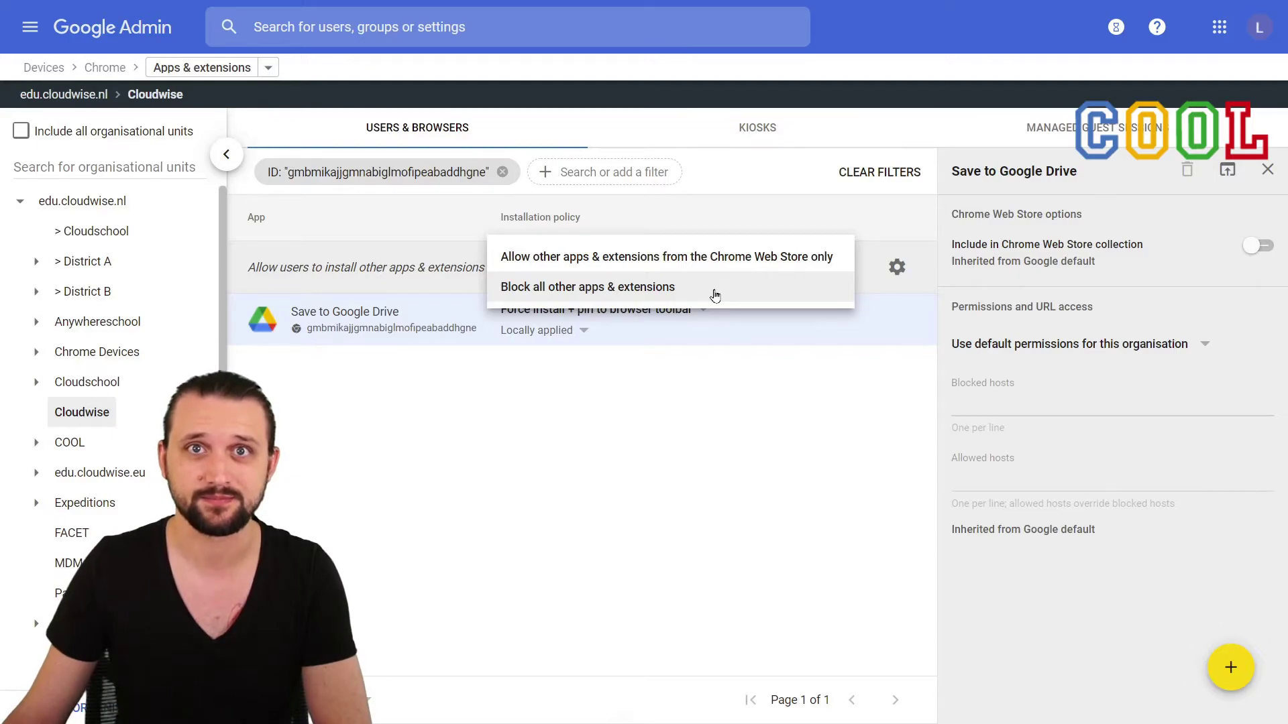
pyautogui.click(679, 426)
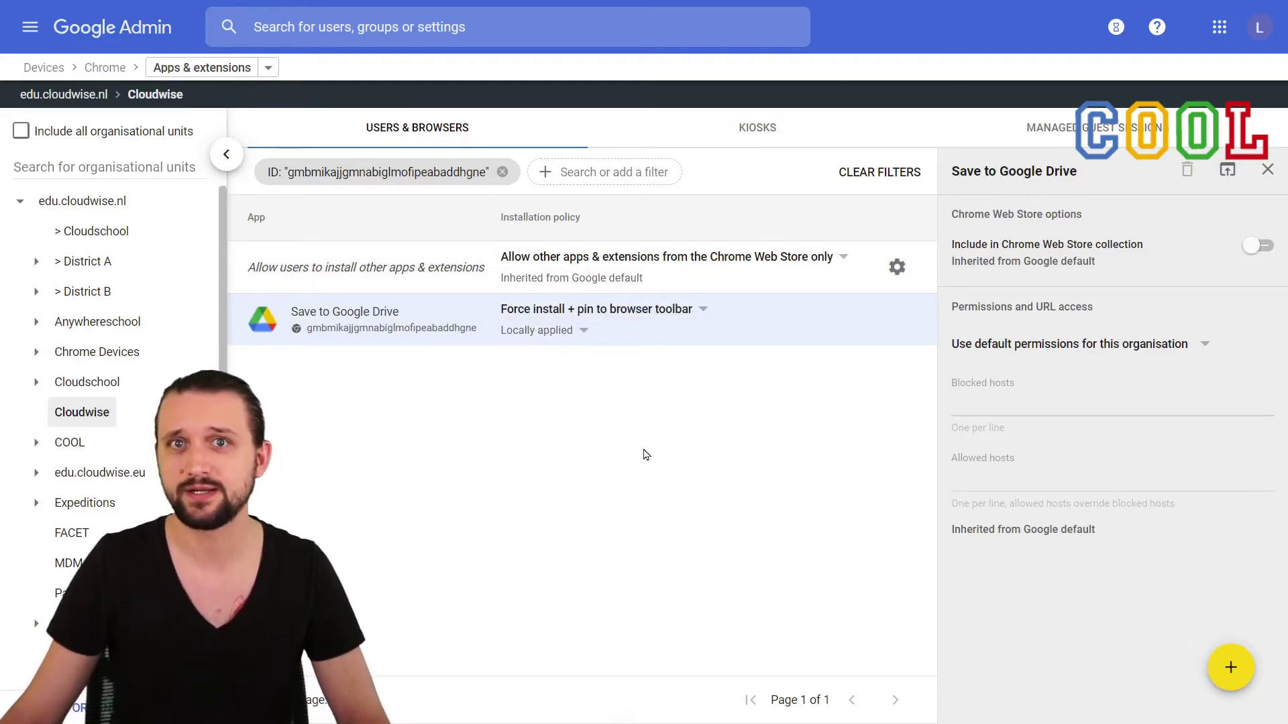
pyautogui.moveTo(1224, 672)
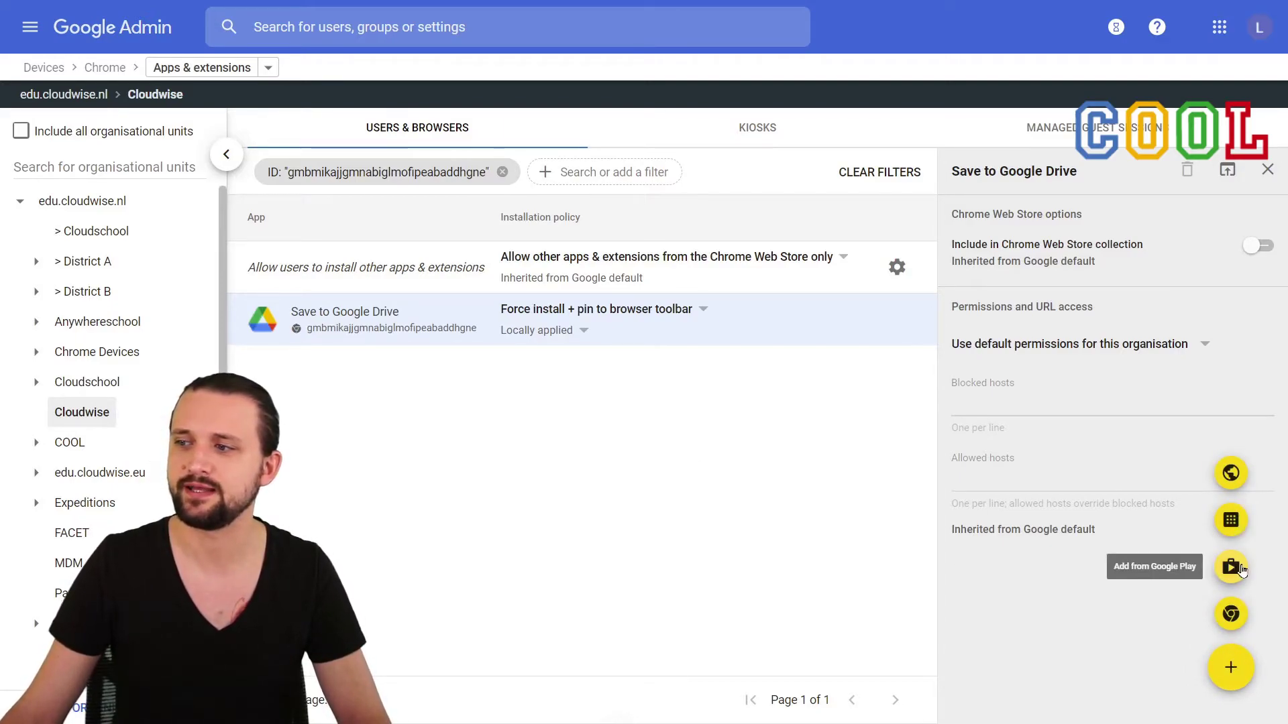
# Search Google Play for 'lightroom' and open the Adobe Lightroom - Photo Editor & Pro Camera page
pyautogui.click(1239, 569)
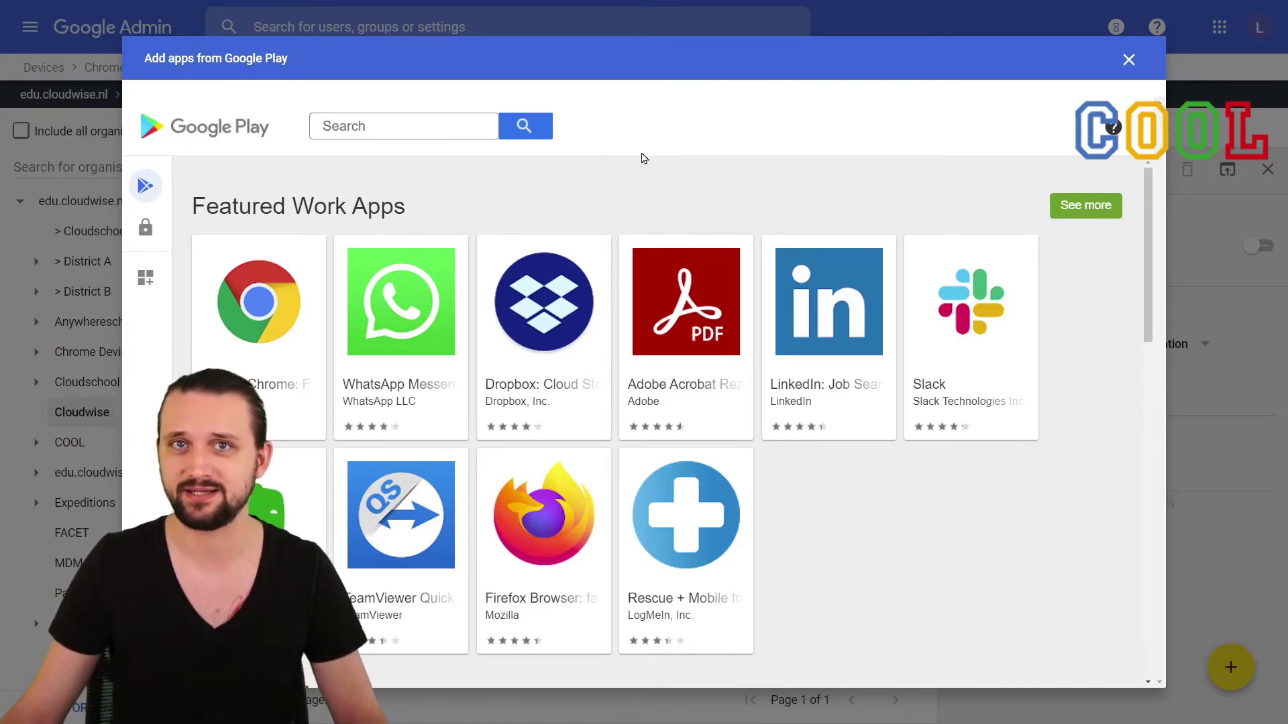
pyautogui.click(469, 126)
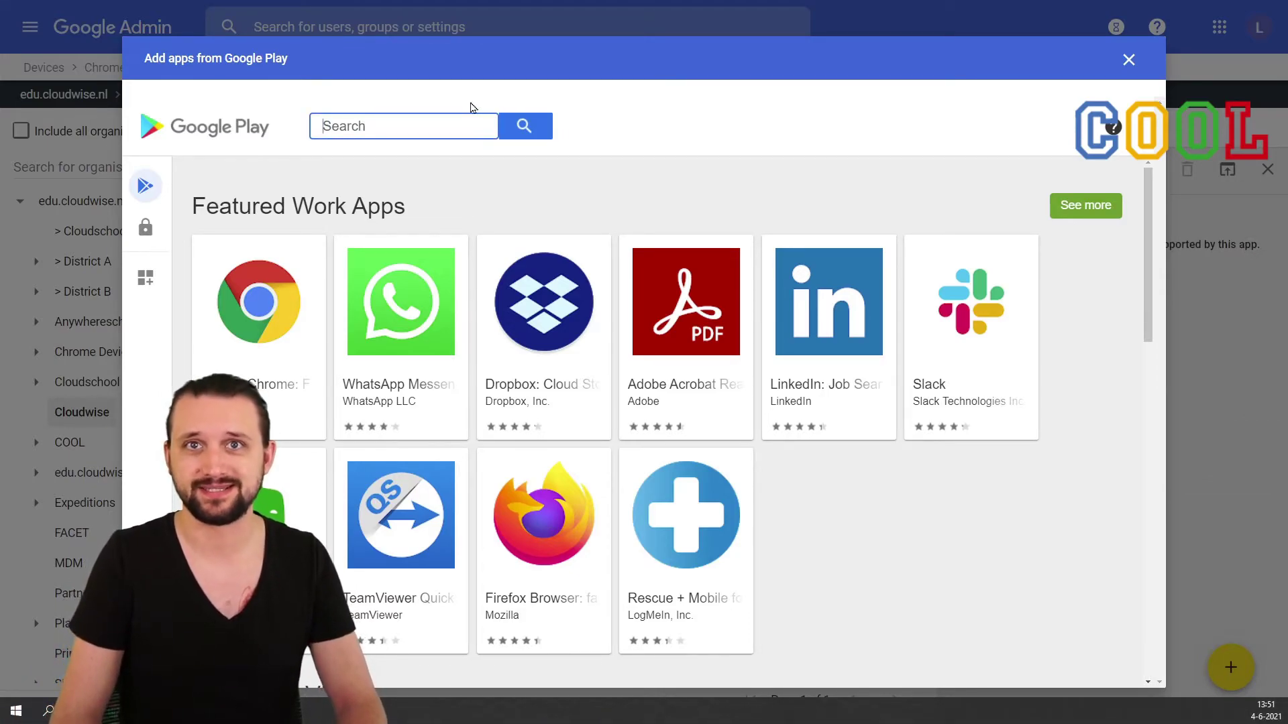
pyautogui.write('lightroom')
pyautogui.press('Return')
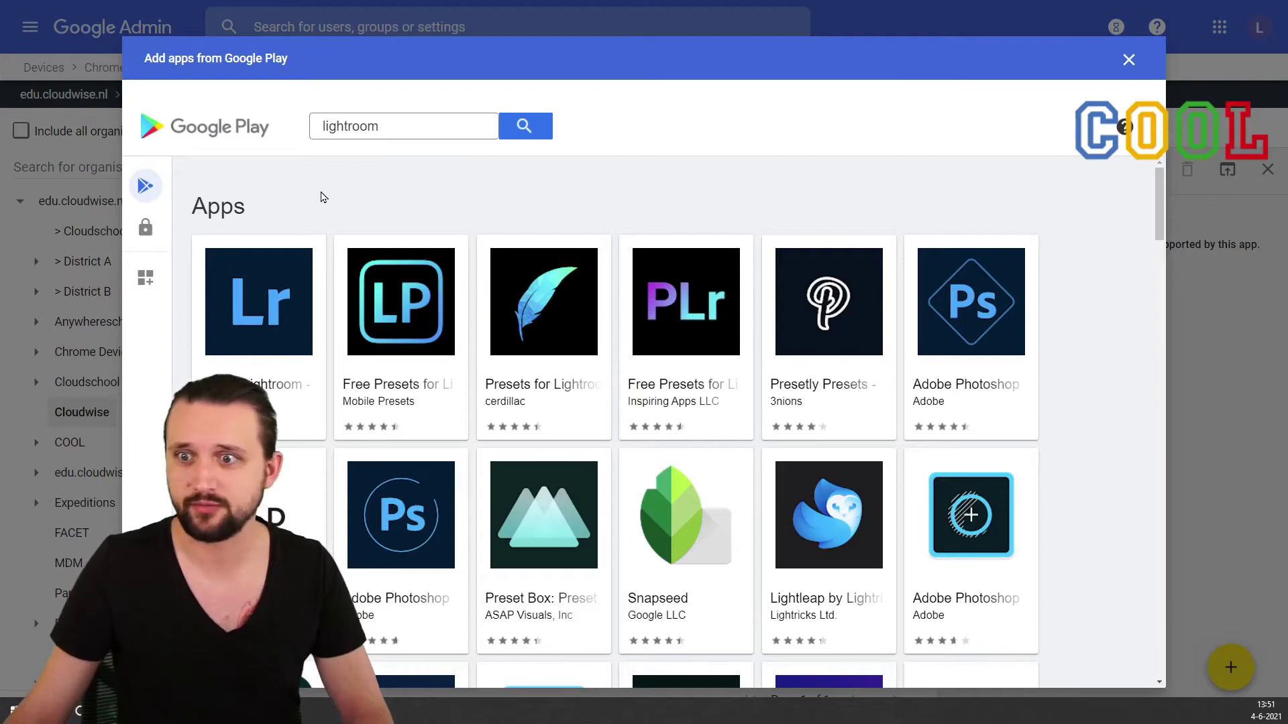
pyautogui.click(254, 319)
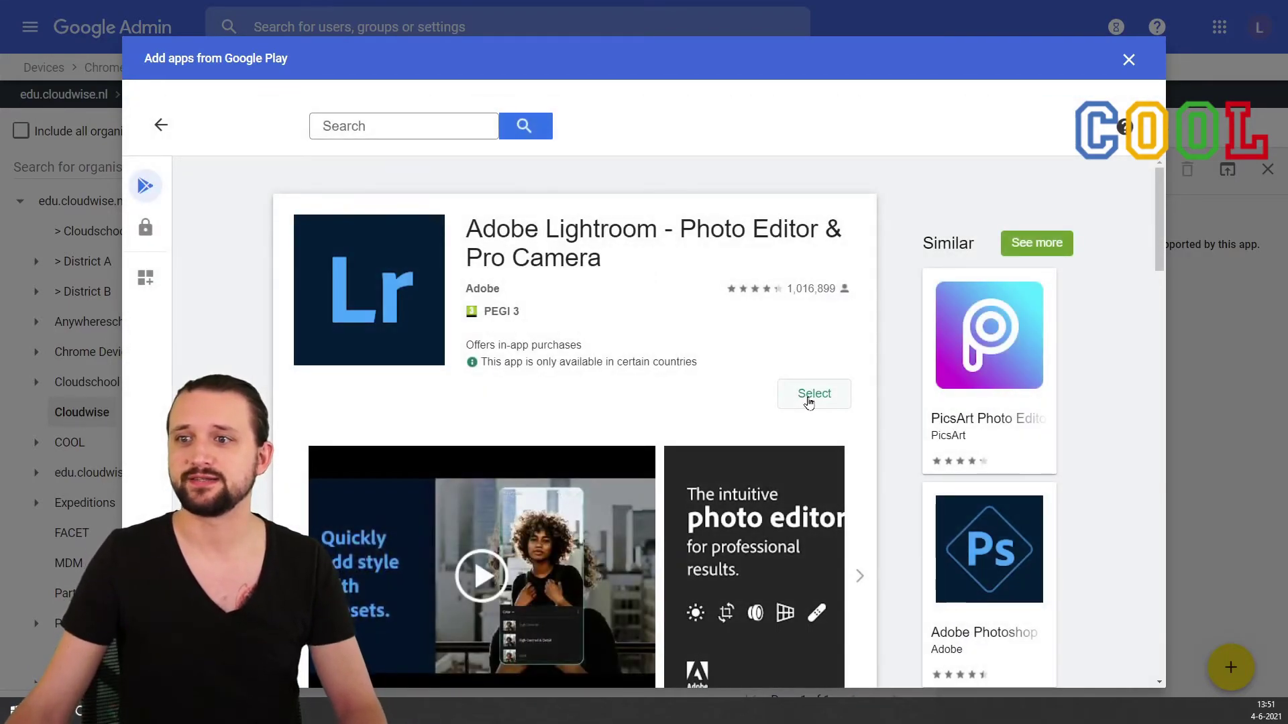
# Select Adobe Lightroom, scroll through every requested permission, and accept them
pyautogui.click(811, 397)
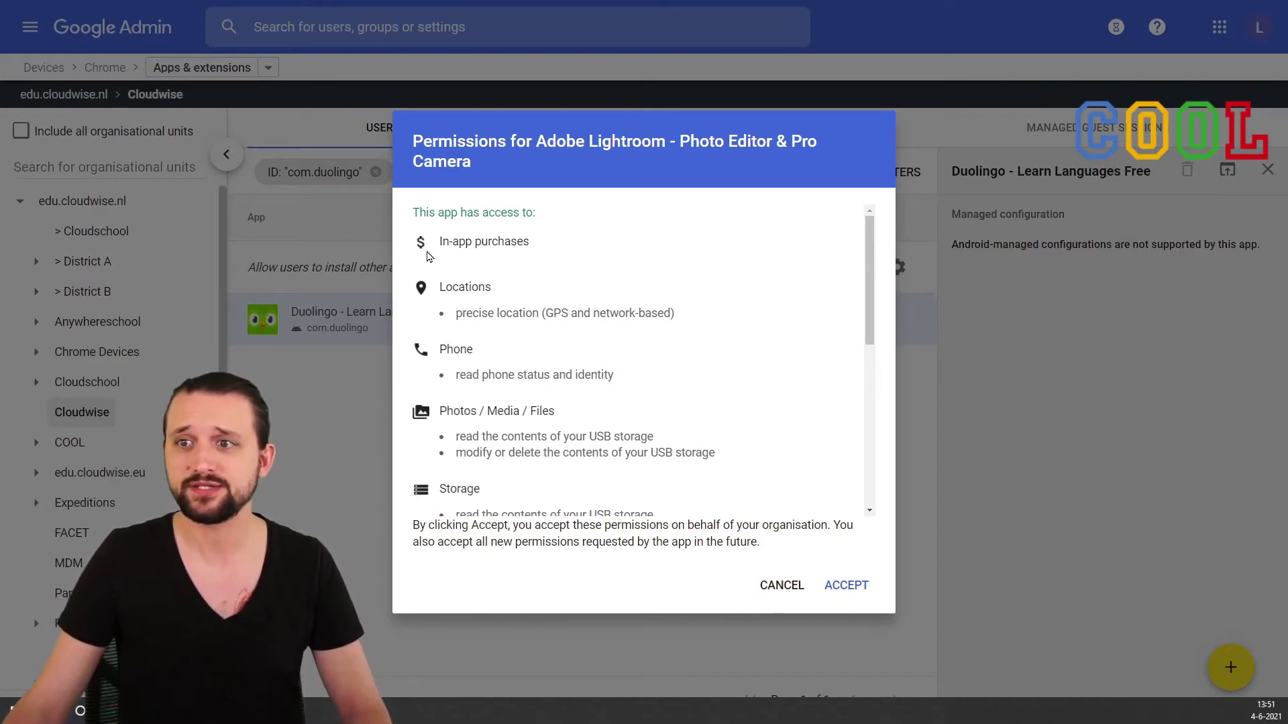
pyautogui.scroll(-1, 703, 289)
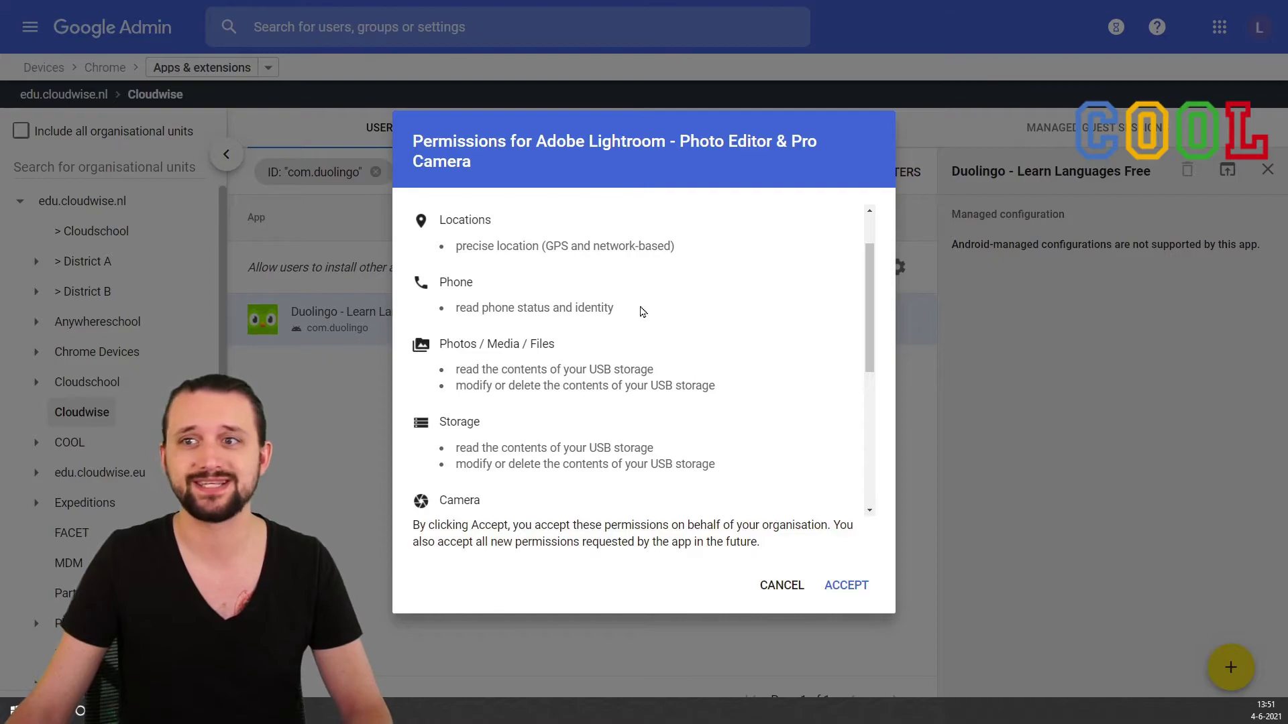
pyautogui.scroll(-1, 604, 322)
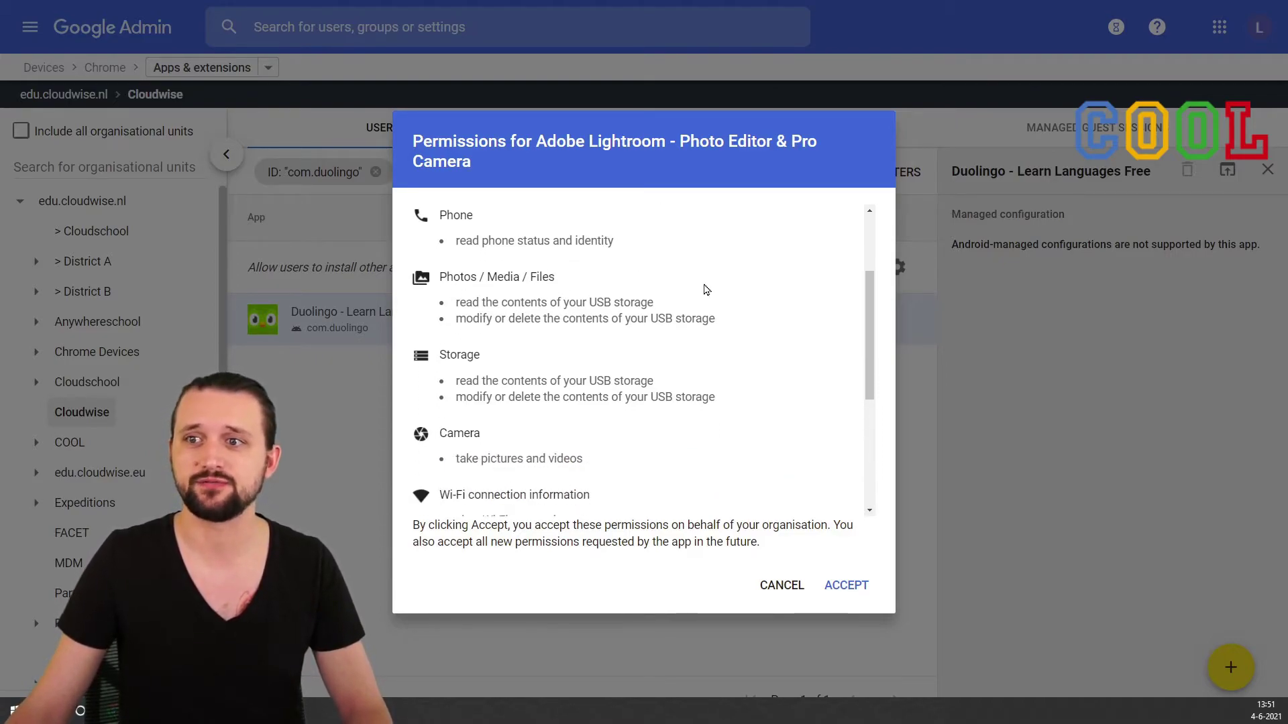
pyautogui.scroll(-1, 704, 291)
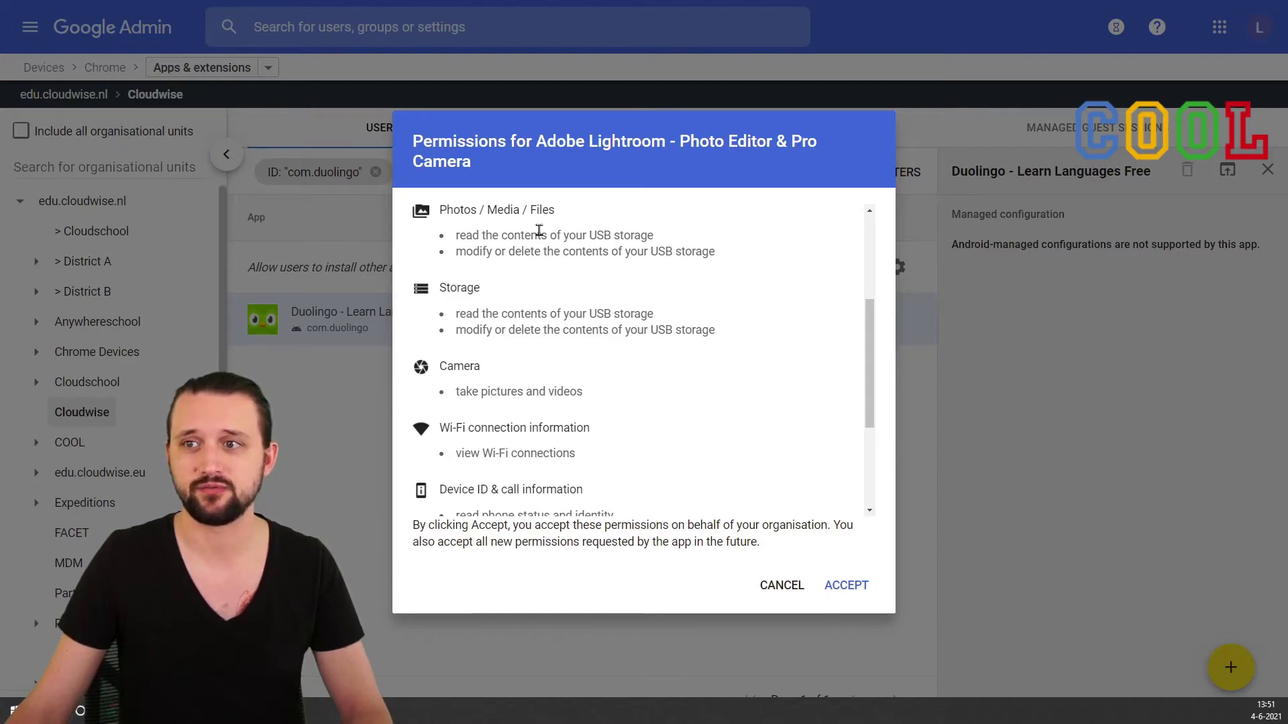
pyautogui.scroll(-1, 711, 257)
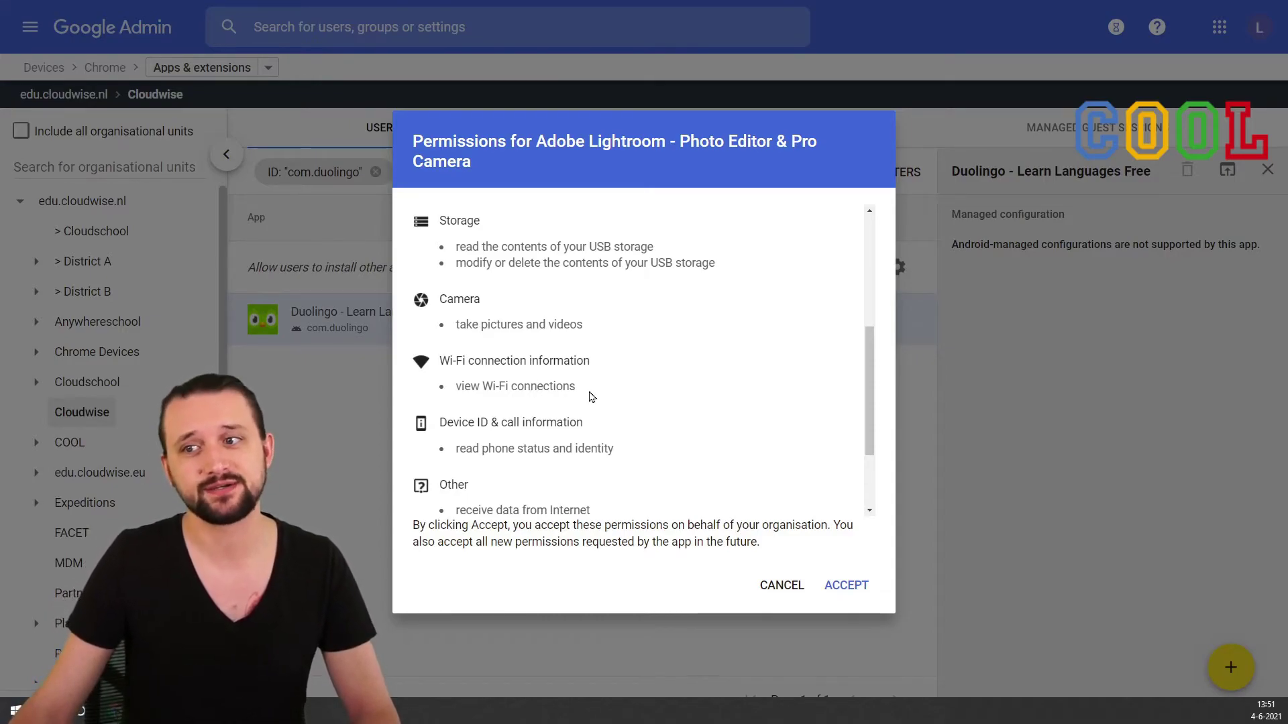
pyautogui.scroll(-1, 590, 392)
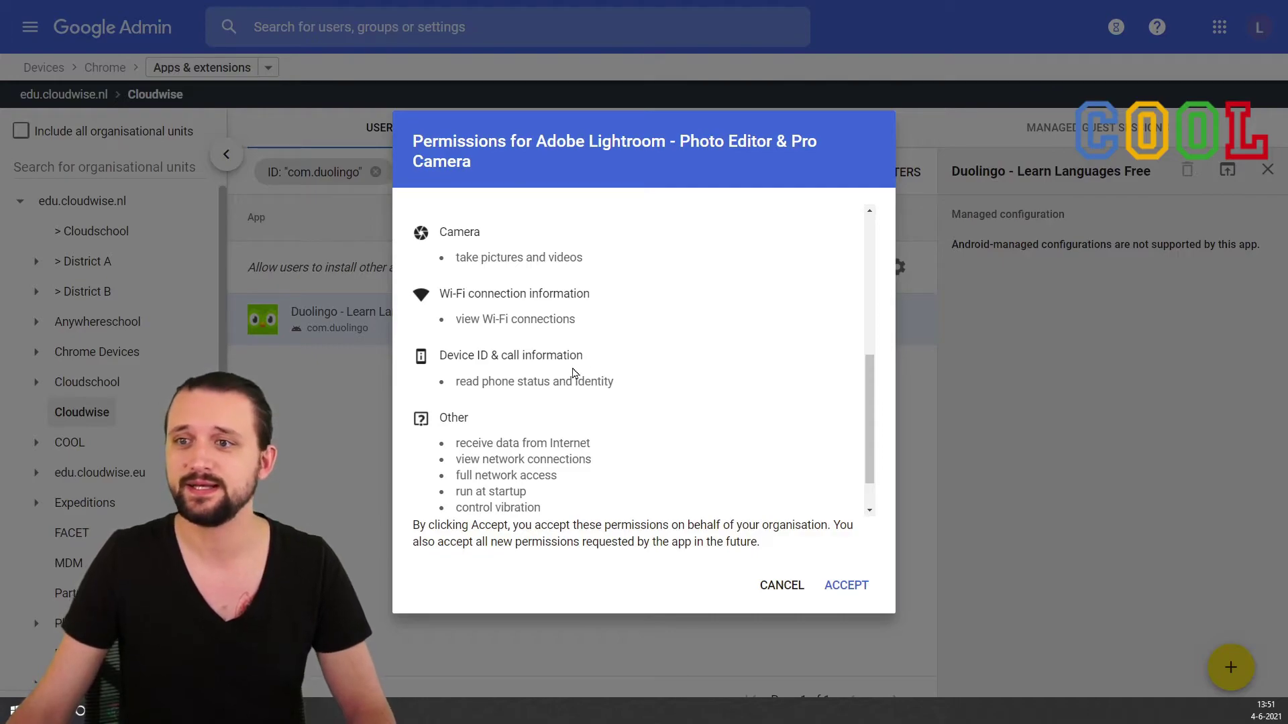
pyautogui.scroll(-1, 614, 435)
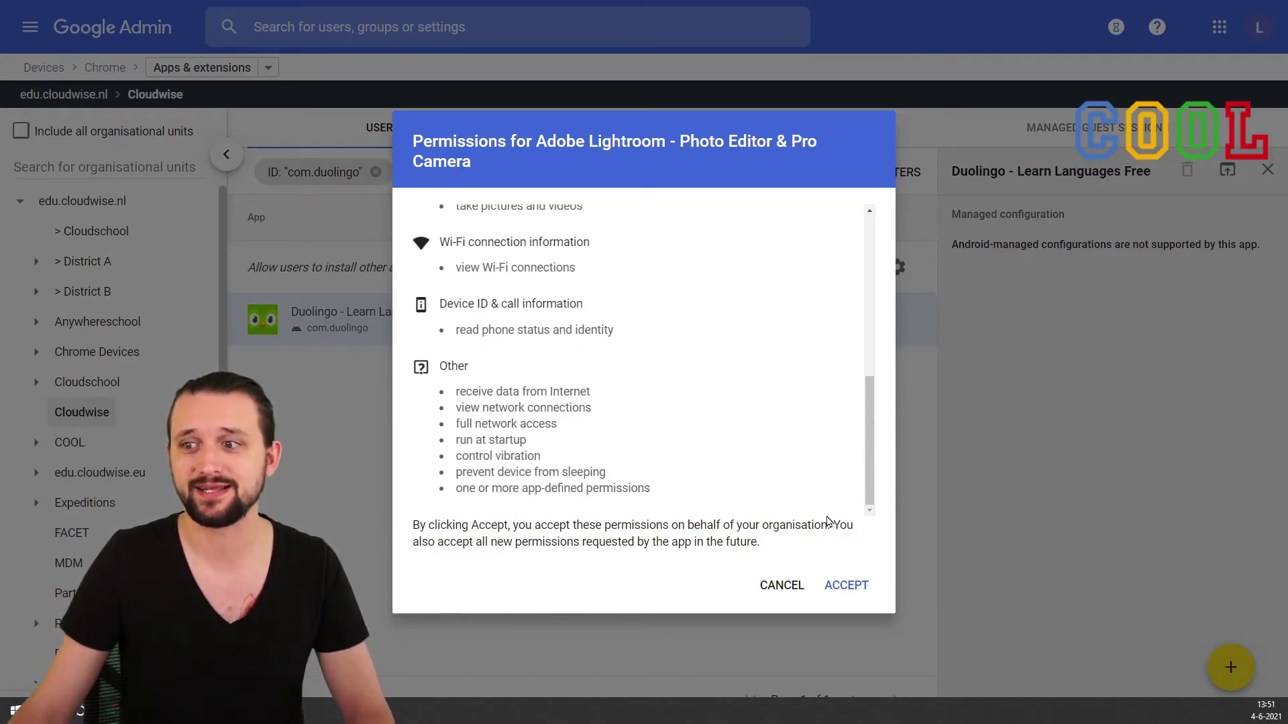
pyautogui.click(847, 586)
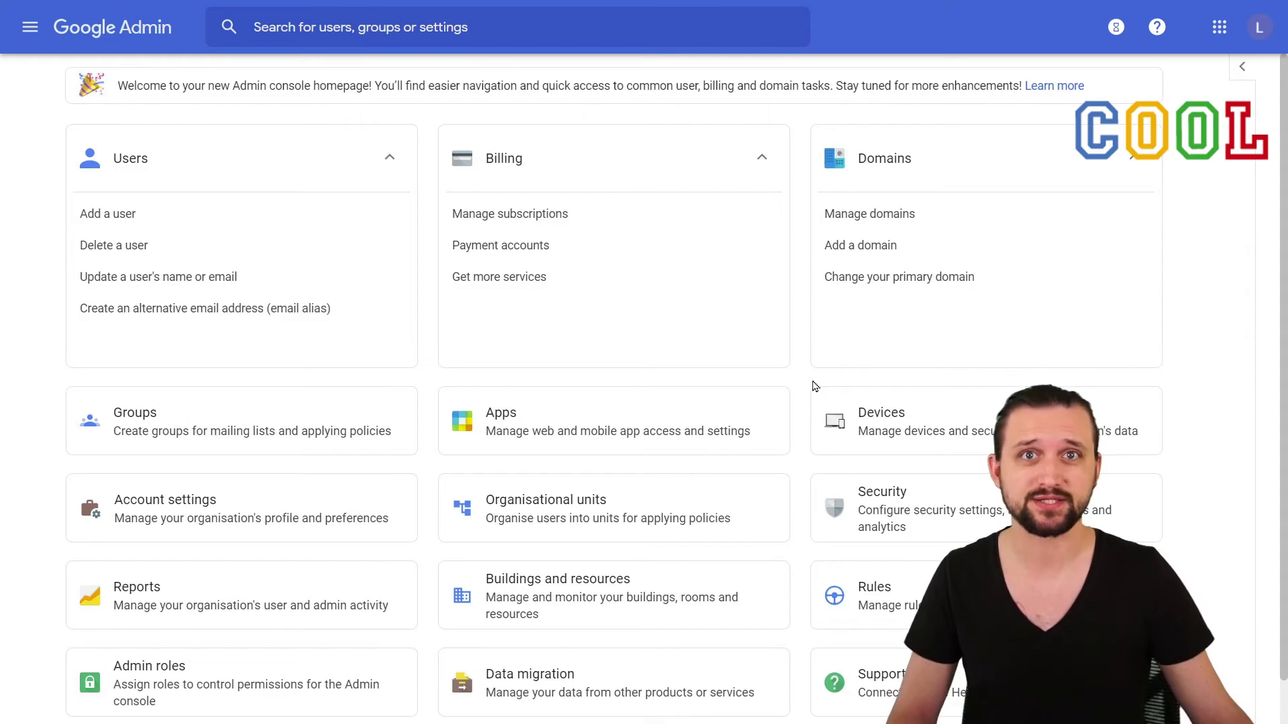
# Go to Apps > Additional Google services and confirm Google Play shows 'ON for some'
pyautogui.click(689, 430)
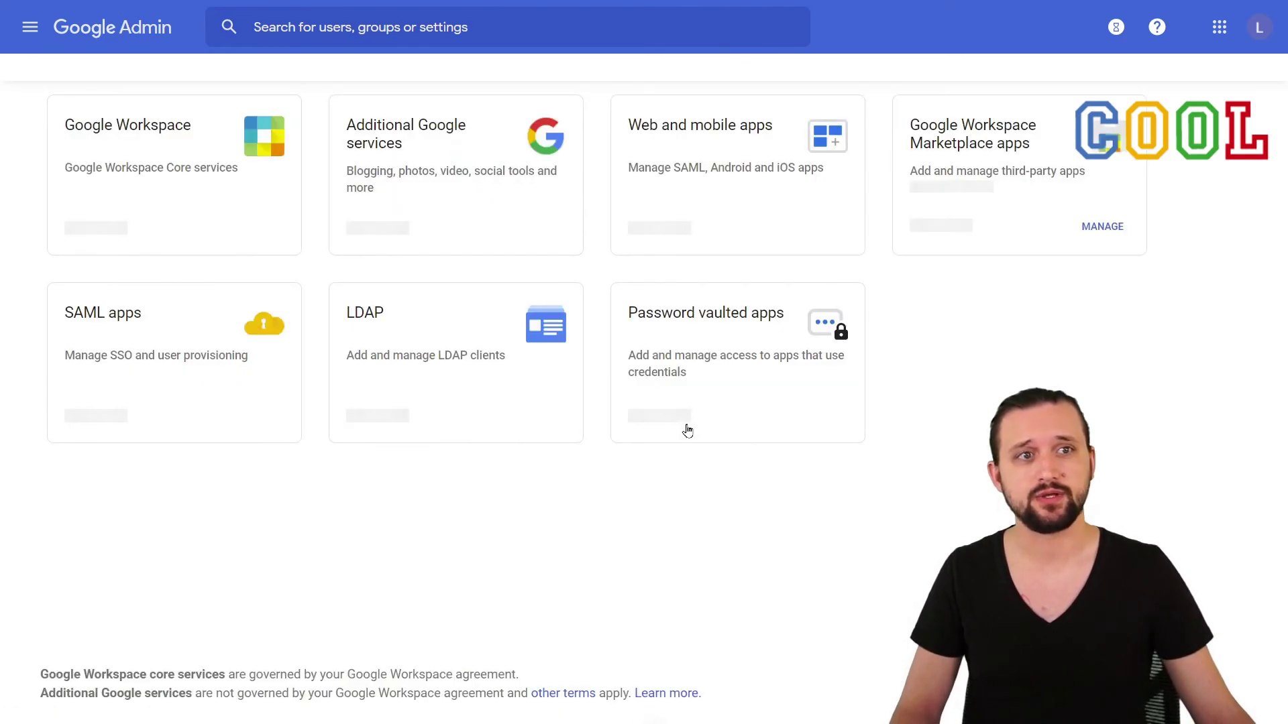
pyautogui.click(489, 146)
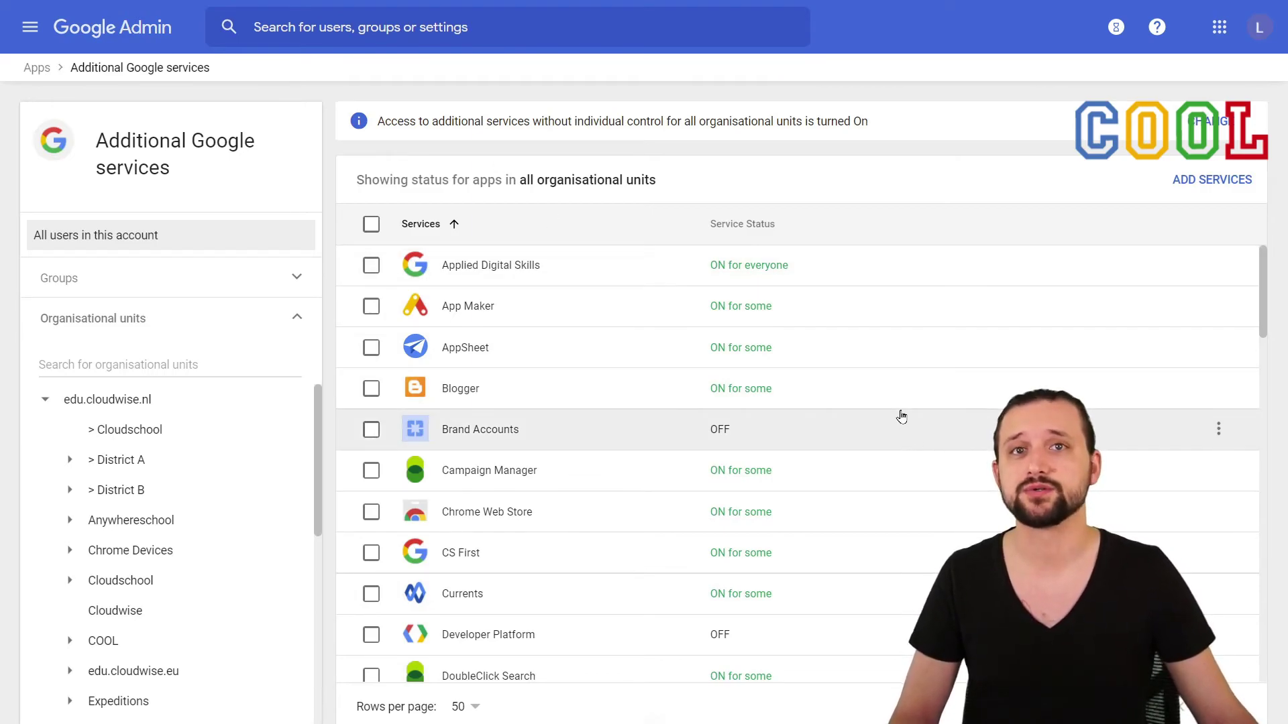
pyautogui.scroll(-2, 901, 417)
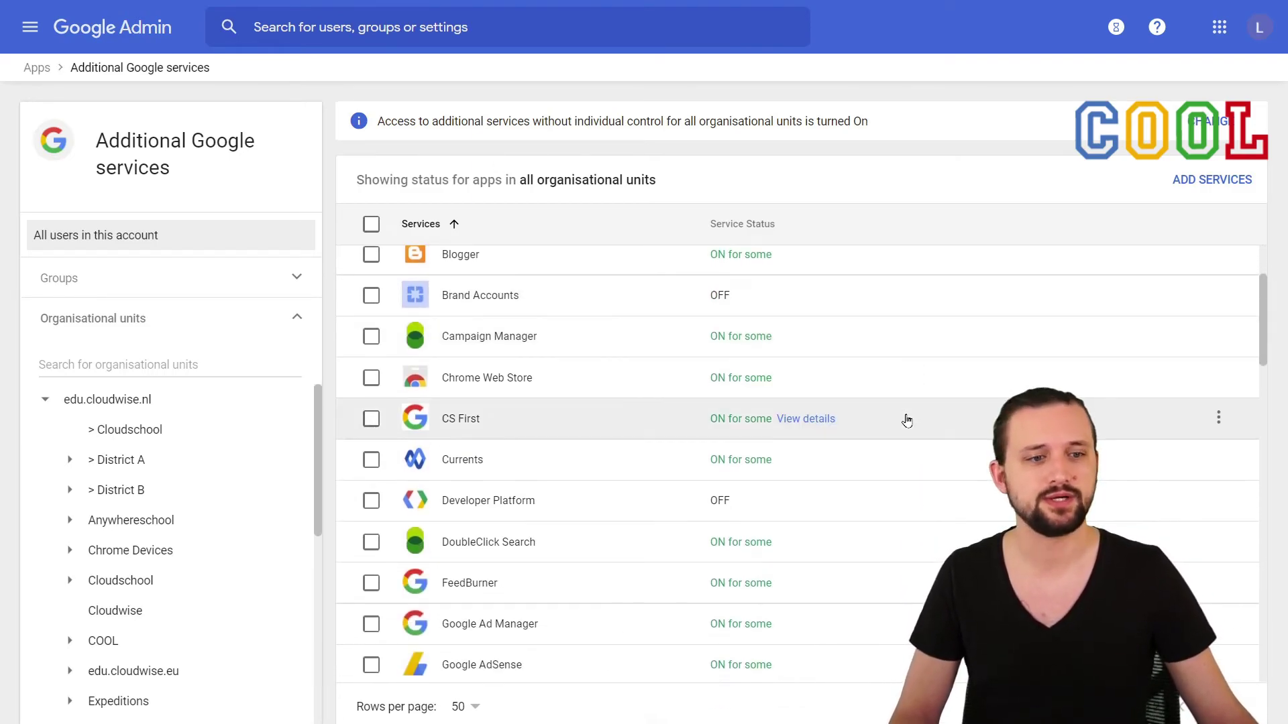
pyautogui.scroll(-14, 907, 420)
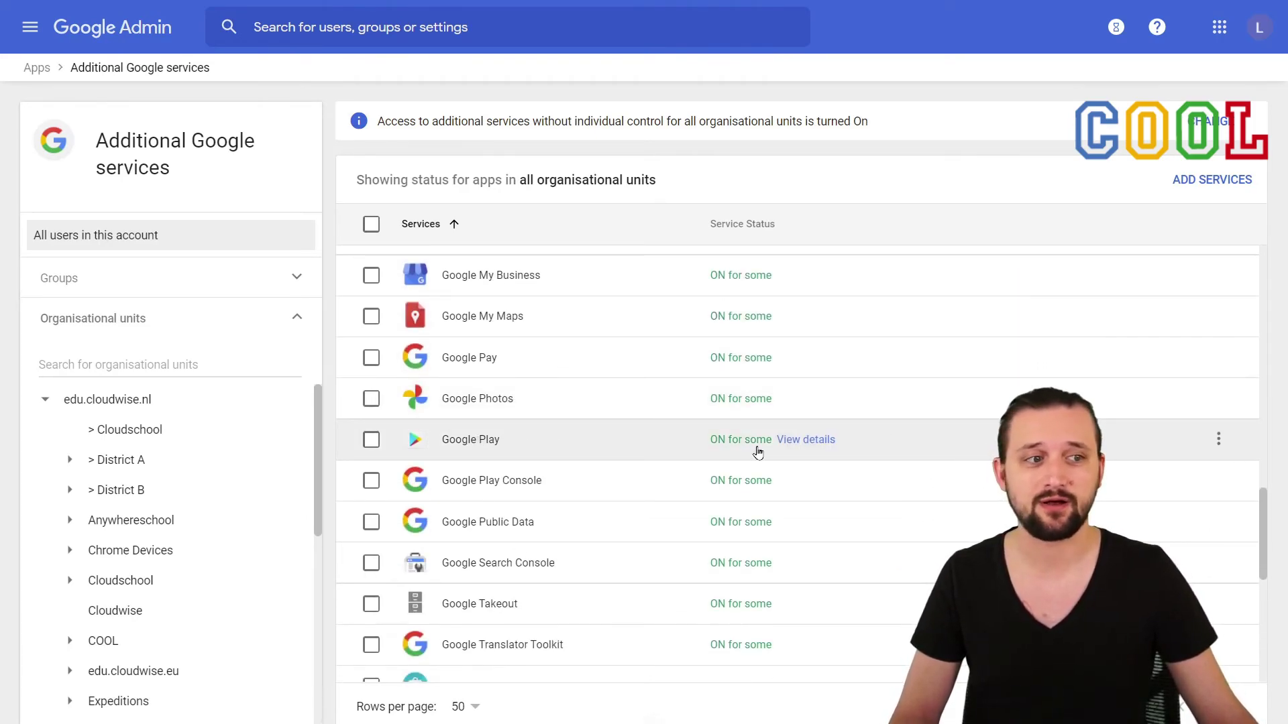
pyautogui.moveTo(742, 451)
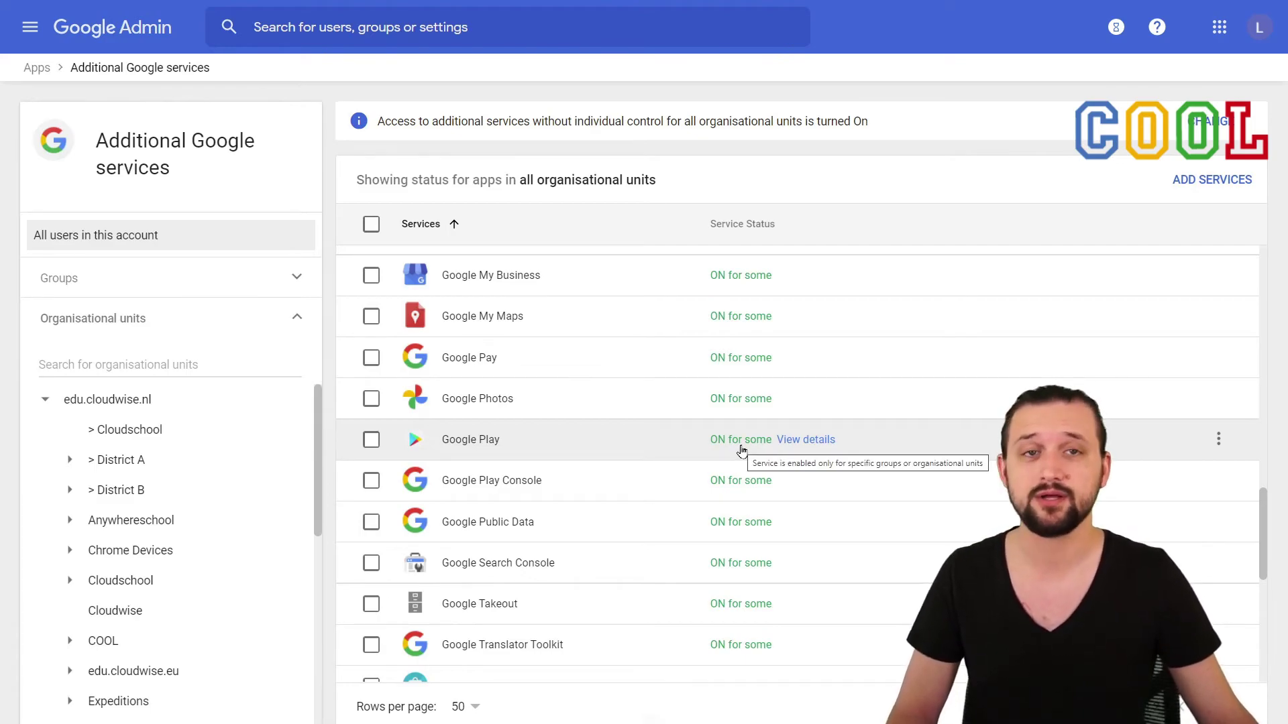